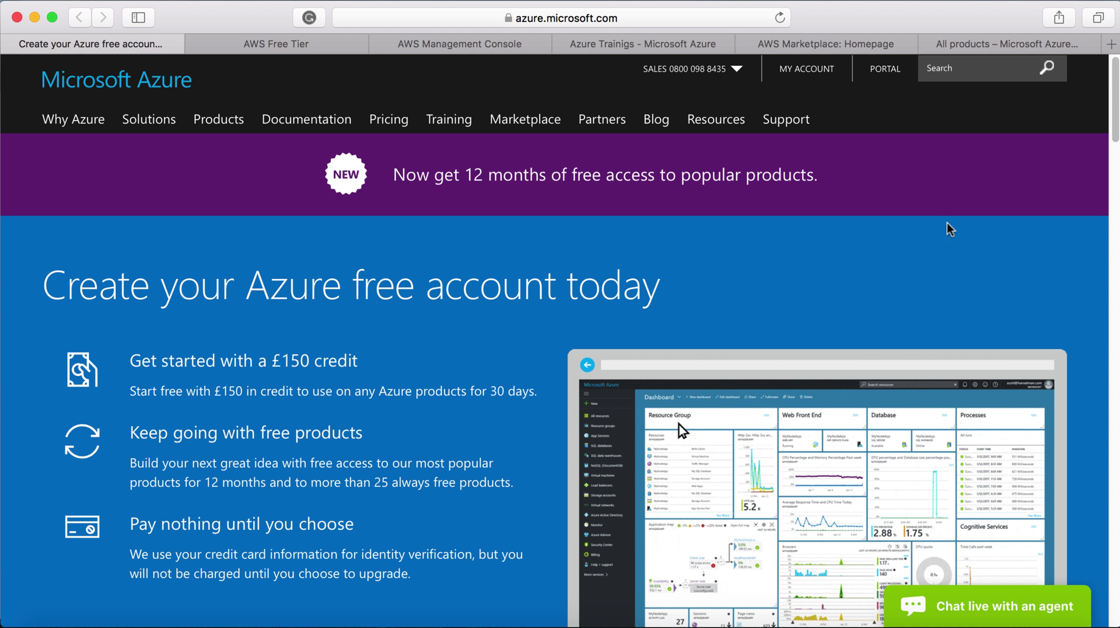
Step: Scroll back to the top of the Azure free account page and switch to the AWS Free Tier Details tab
{"action": "left_click_drag", "start_coordinate": [1115, 94], "coordinate": [1115, 108]}
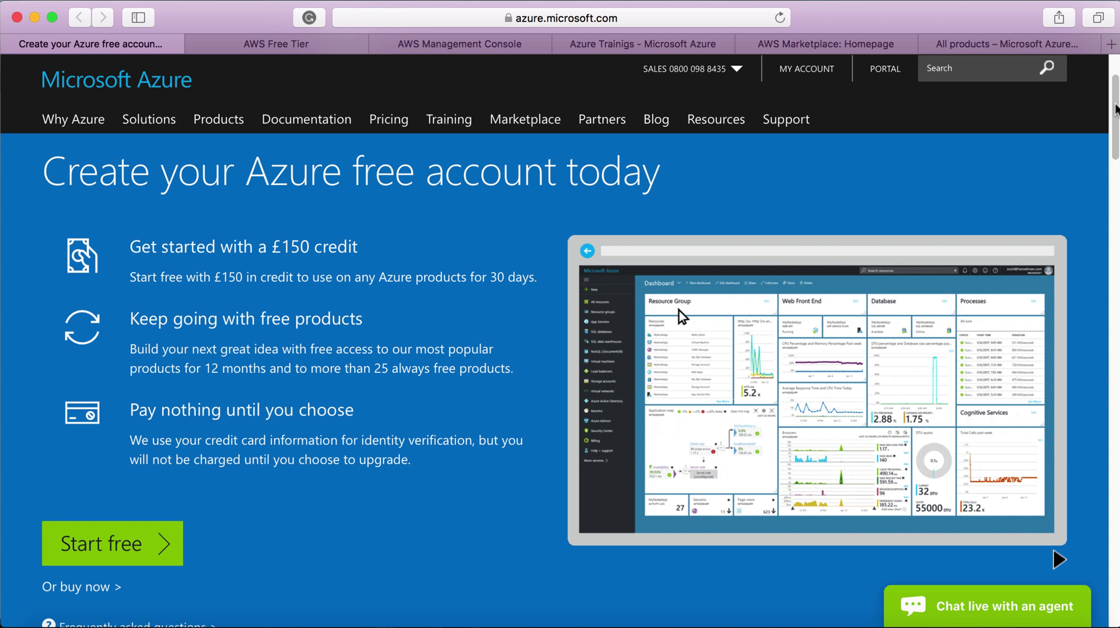
{"action": "left_click_drag", "start_coordinate": [1115, 108], "coordinate": [1114, 72]}
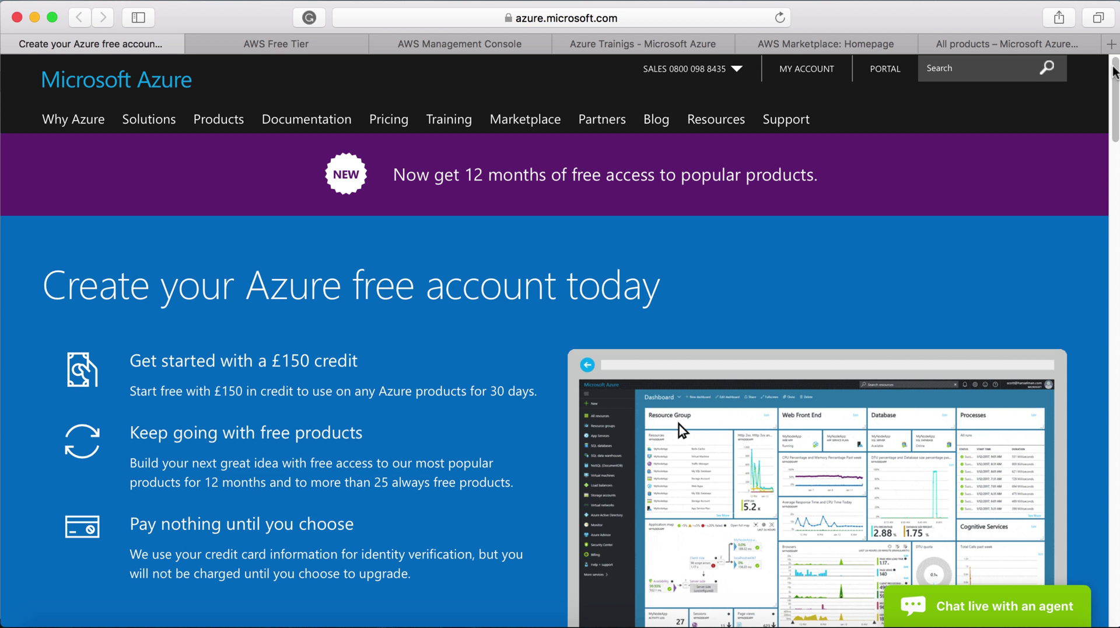
{"action": "left_click", "coordinate": [292, 45]}
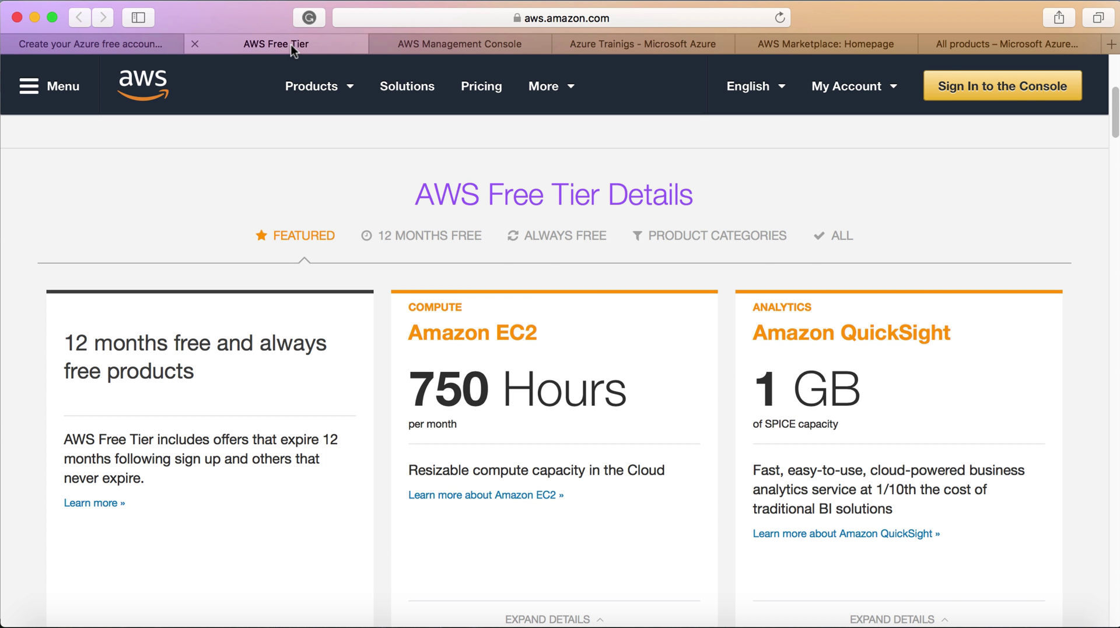
Step: Switch to the AWS Management Console and scroll through All services: Compute, Storage, Database and more
{"action": "left_click", "coordinate": [415, 42]}
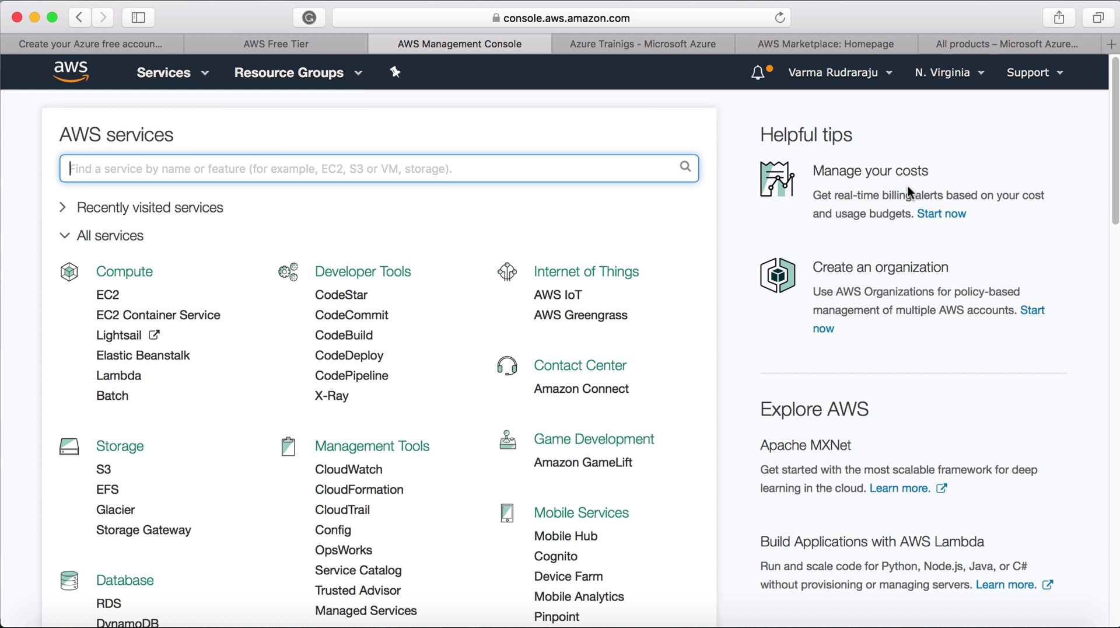
{"action": "scroll", "coordinate": [1117, 147], "scroll_direction": "down", "scroll_amount": 2}
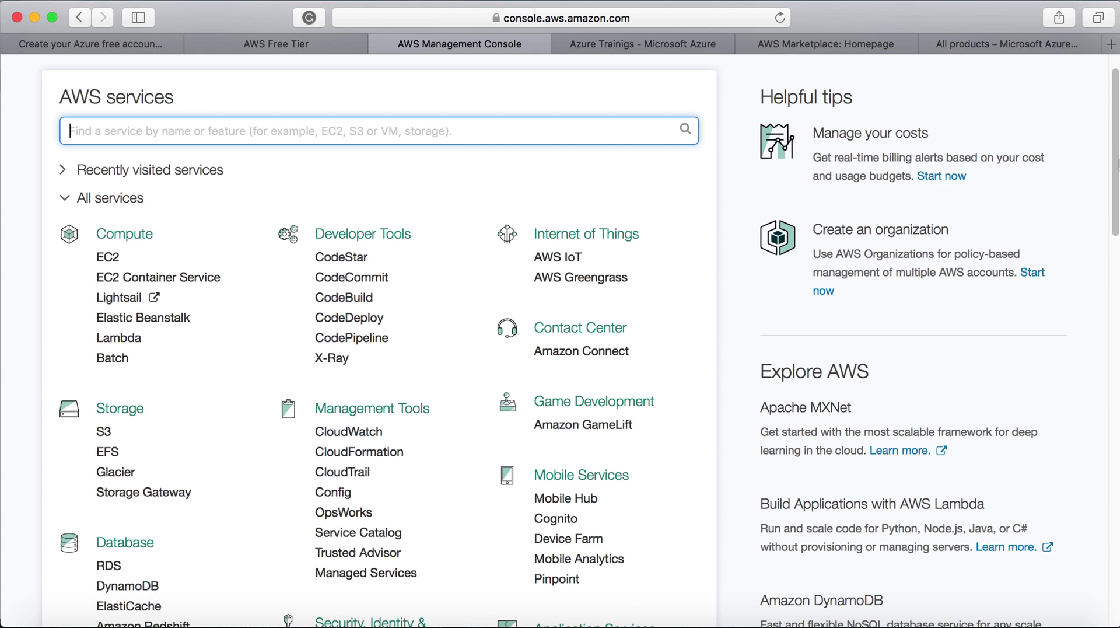
{"action": "scroll", "coordinate": [1117, 175], "scroll_direction": "down", "scroll_amount": 5}
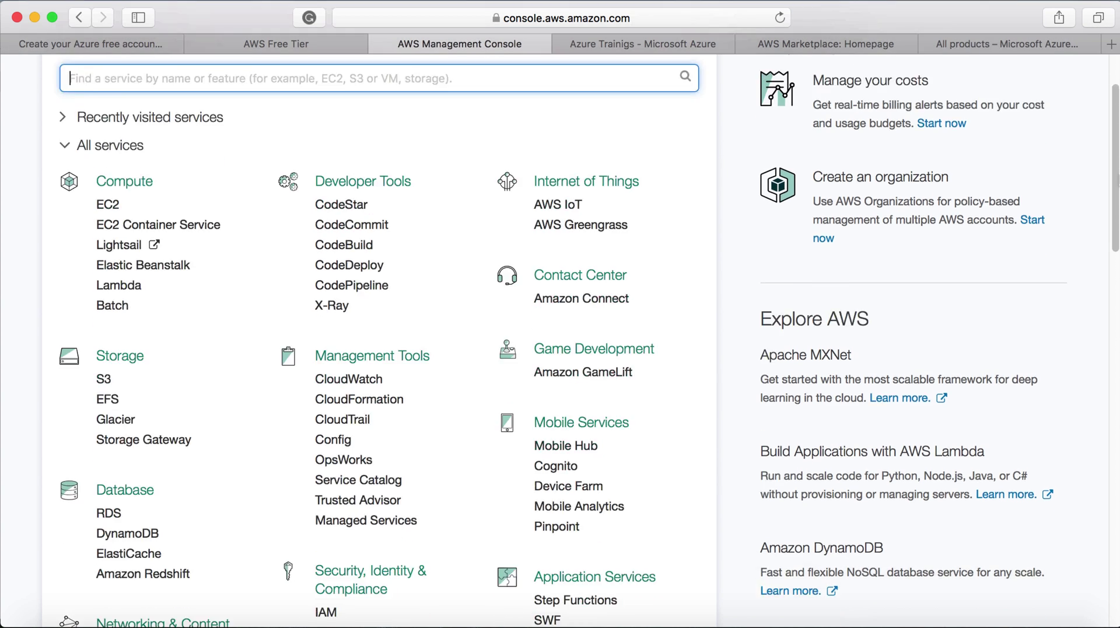
{"action": "left_click_drag", "start_coordinate": [1117, 200], "coordinate": [1111, 276]}
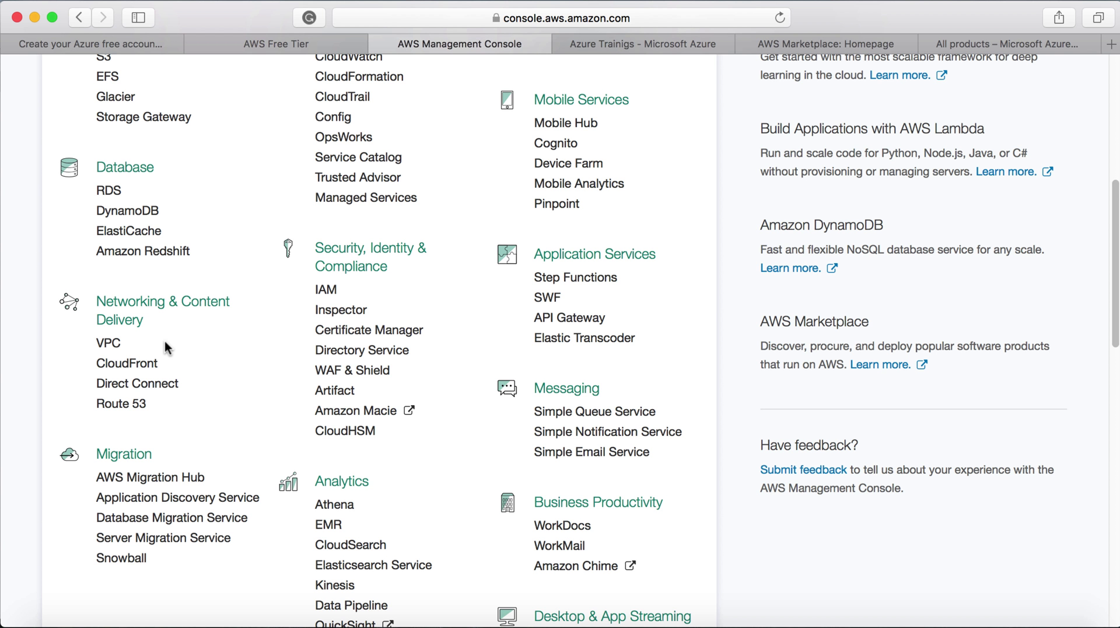
Step: Open the VPC dashboard, scroll its sidebar, then switch to the Azure Trainigs tab
{"action": "left_click", "coordinate": [108, 344]}
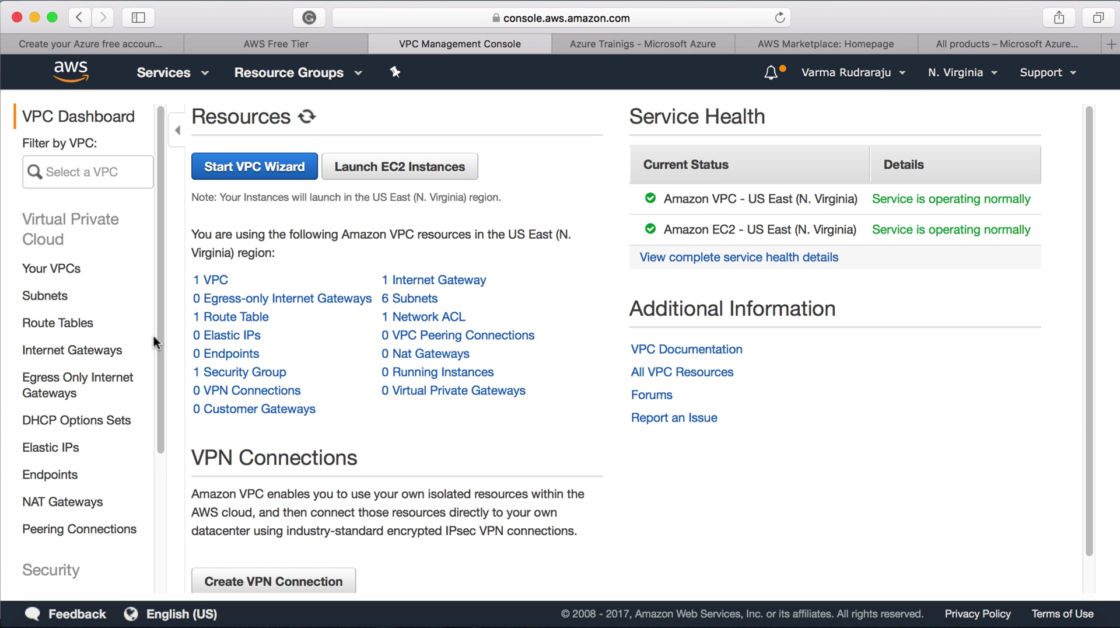
{"action": "left_click_drag", "start_coordinate": [160, 337], "coordinate": [160, 528]}
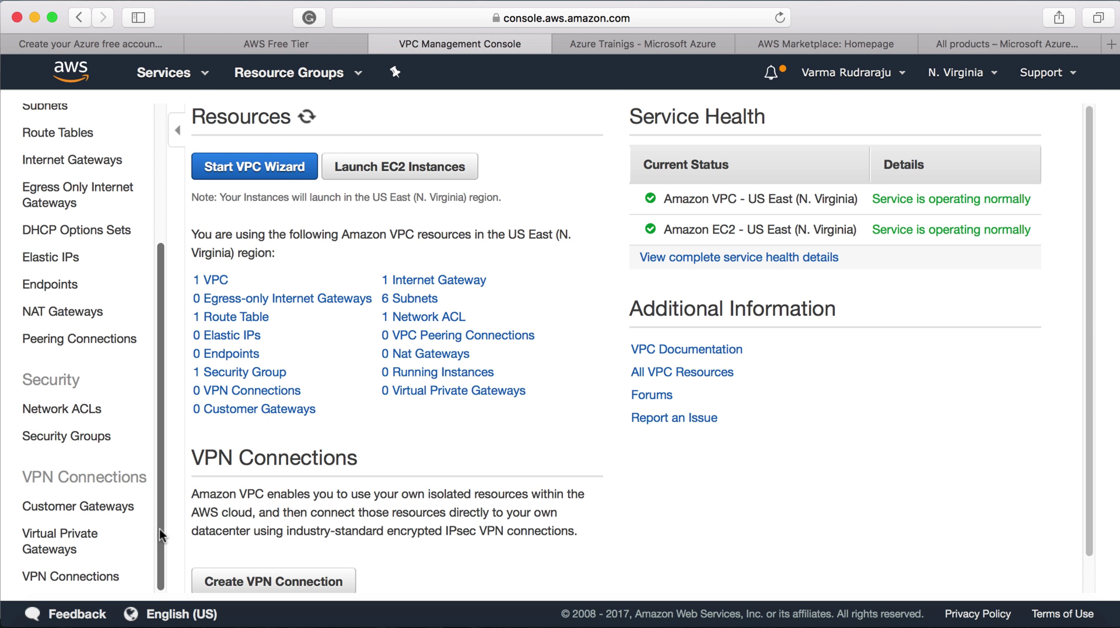
{"action": "left_click", "coordinate": [618, 48]}
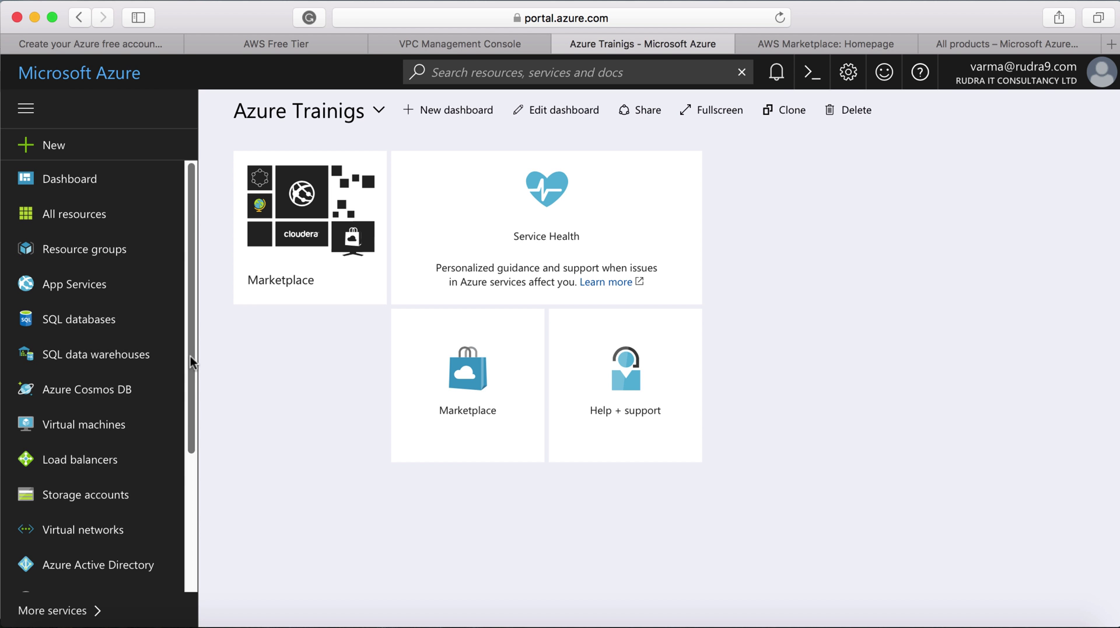
Step: Scroll through More services in the Azure portal, then switch to the AWS Marketplace homepage
{"action": "left_click_drag", "start_coordinate": [191, 365], "coordinate": [194, 507]}
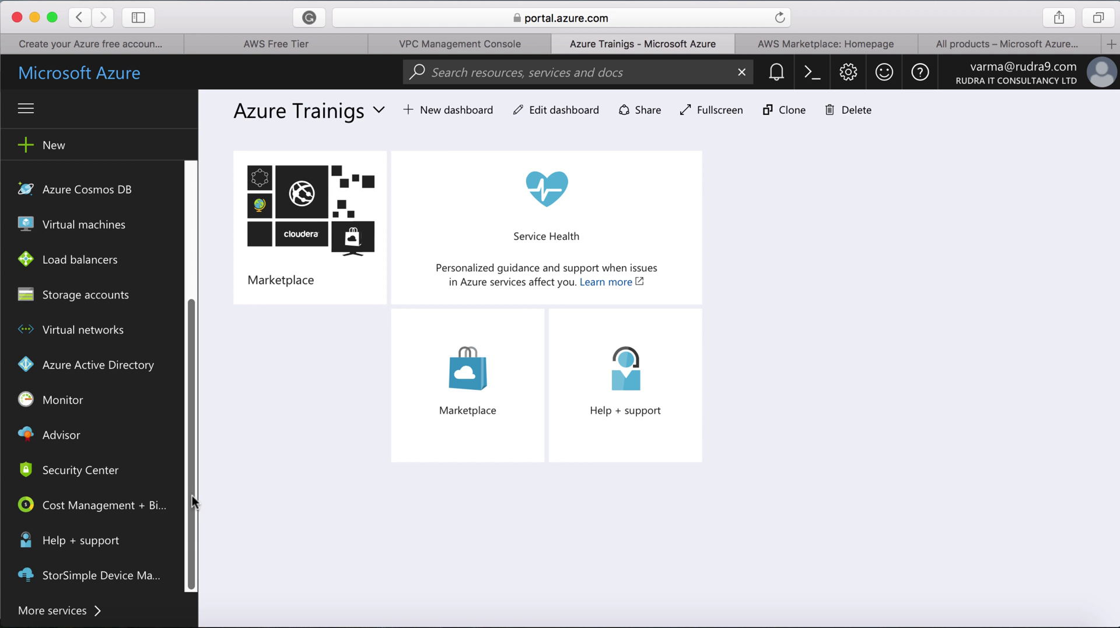
{"action": "left_click", "coordinate": [90, 610]}
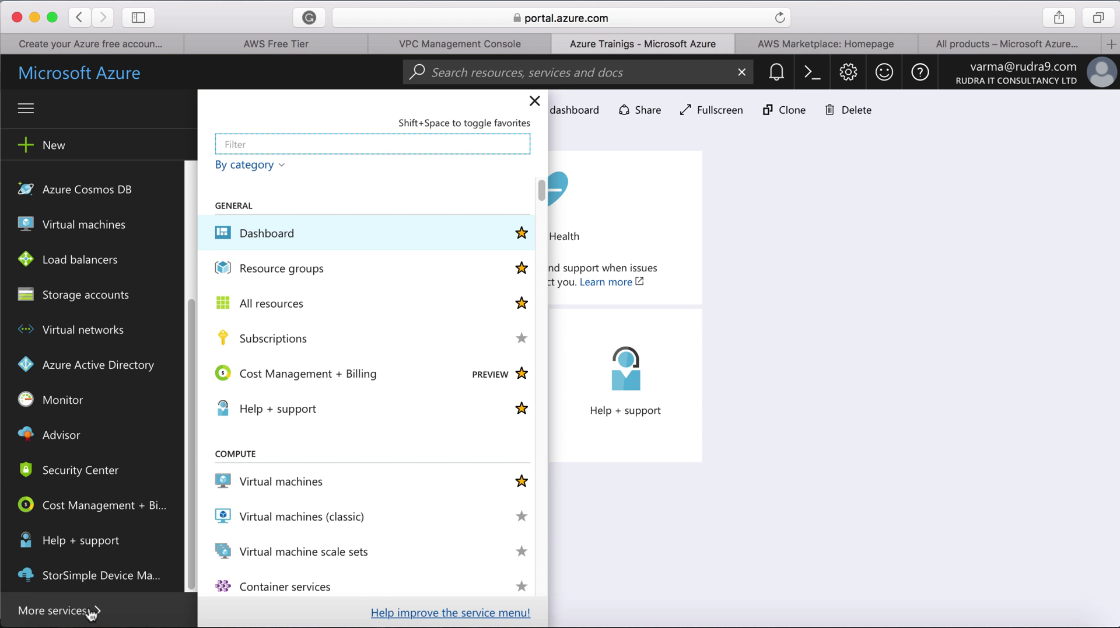
{"action": "left_click_drag", "start_coordinate": [540, 184], "coordinate": [548, 275]}
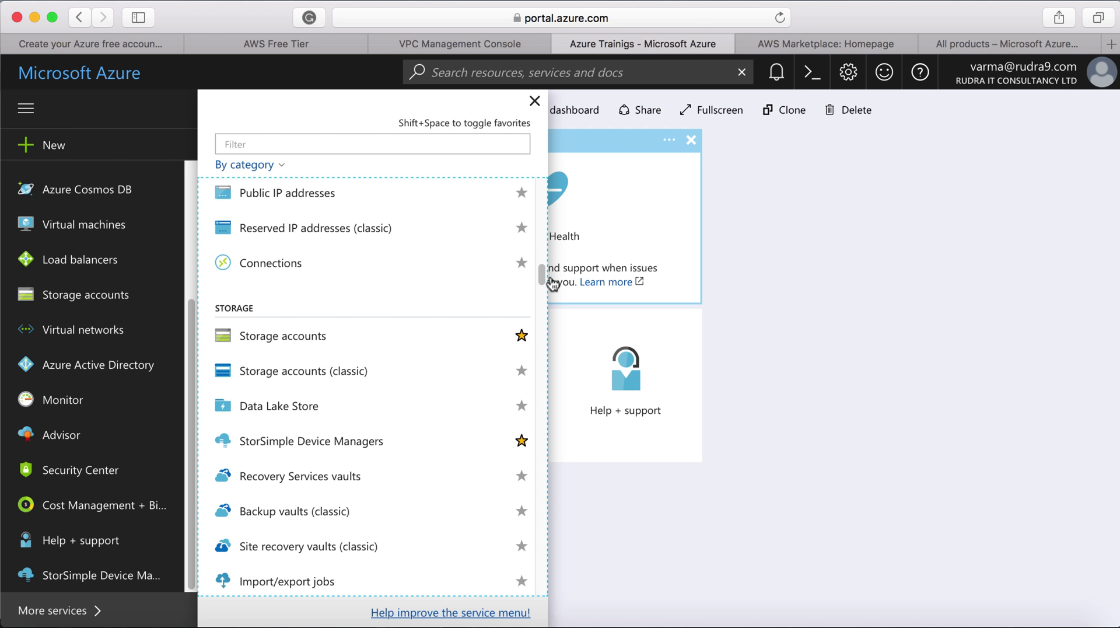
{"action": "left_click", "coordinate": [796, 44]}
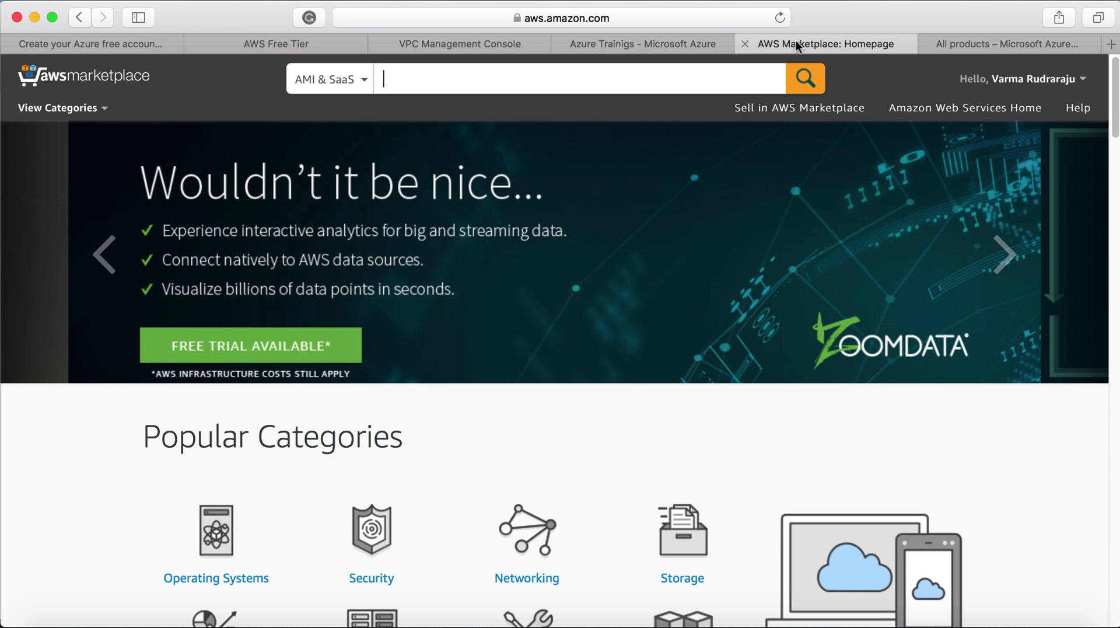
Step: Search 'barracuda', open the WAF PAYG listing ($2.00/hour) and continue, then switch to Azure Marketplace
{"action": "type", "text": "bar"}
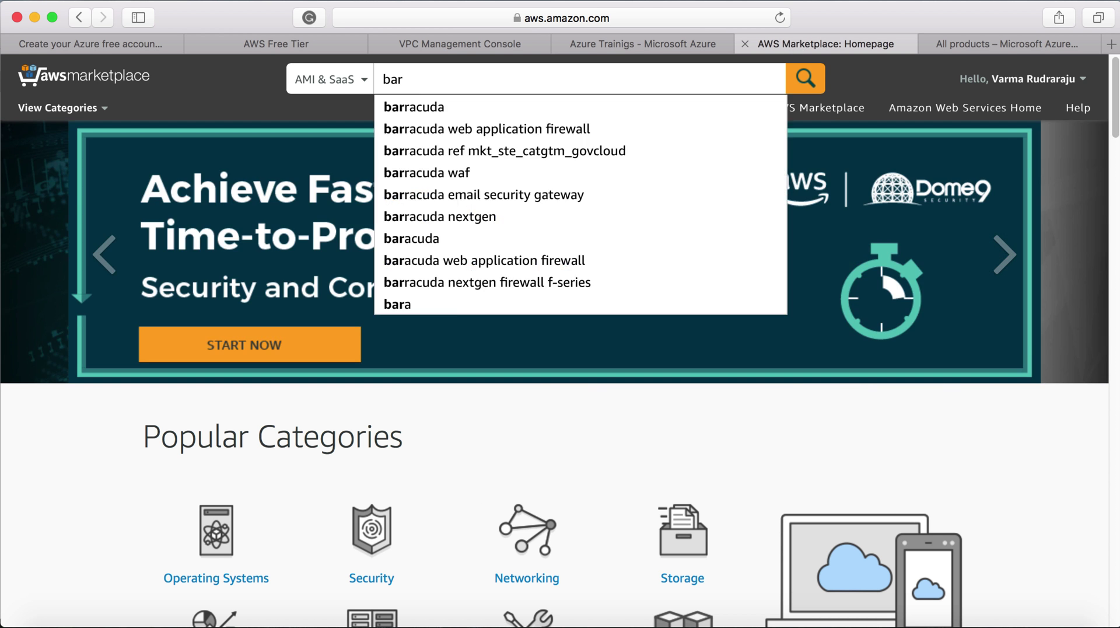
{"action": "type", "text": "racuda web application firewall"}
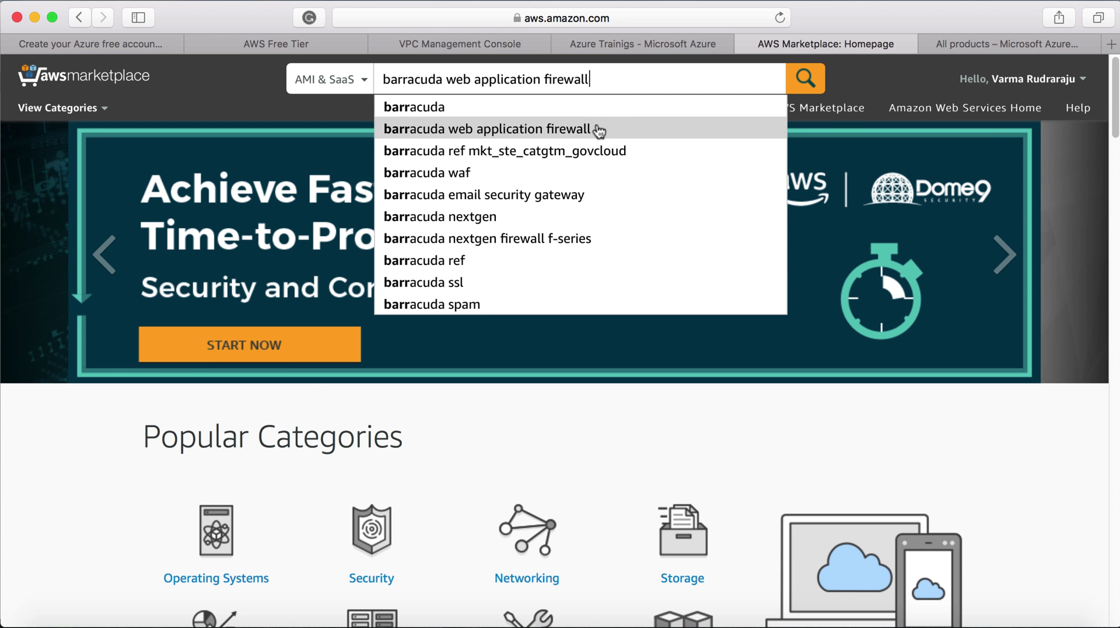
{"action": "left_click", "coordinate": [598, 130]}
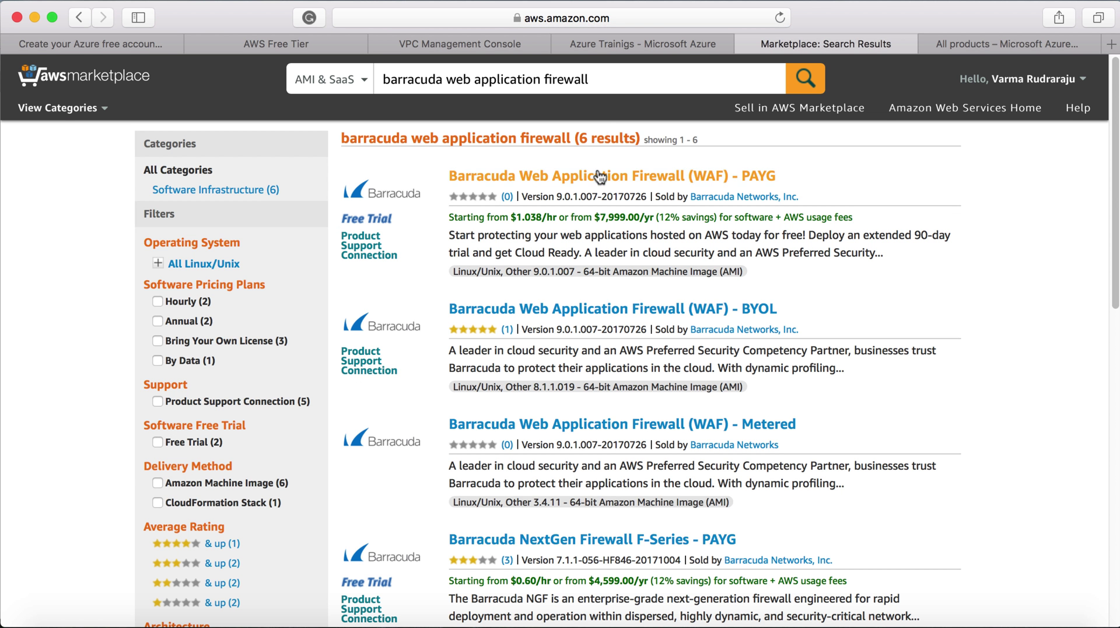
{"action": "left_click", "coordinate": [599, 176]}
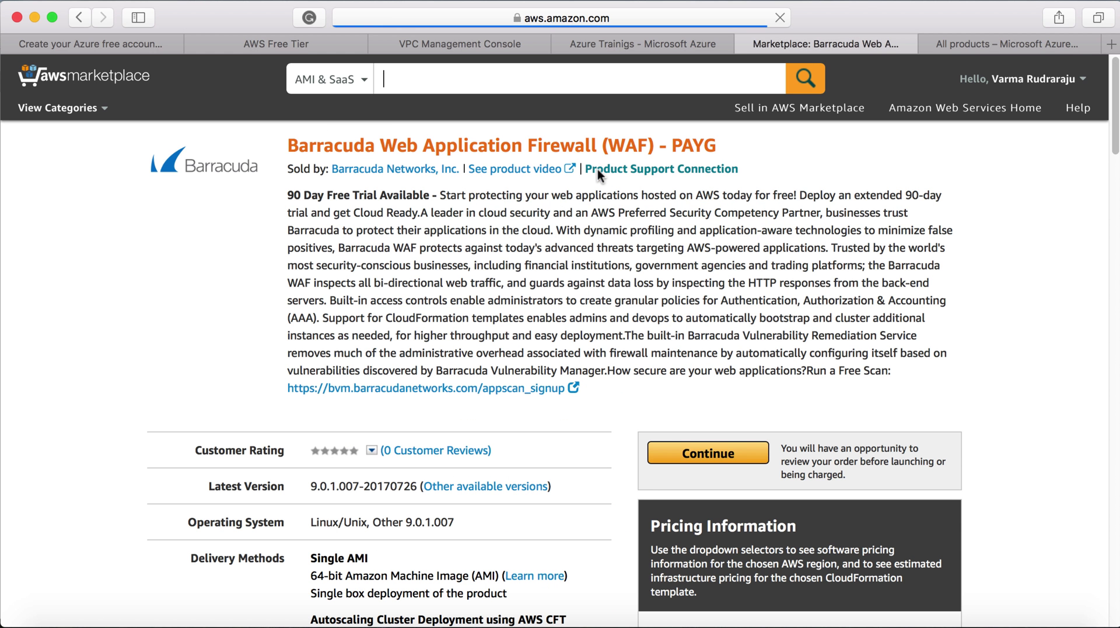
{"action": "left_click", "coordinate": [709, 454]}
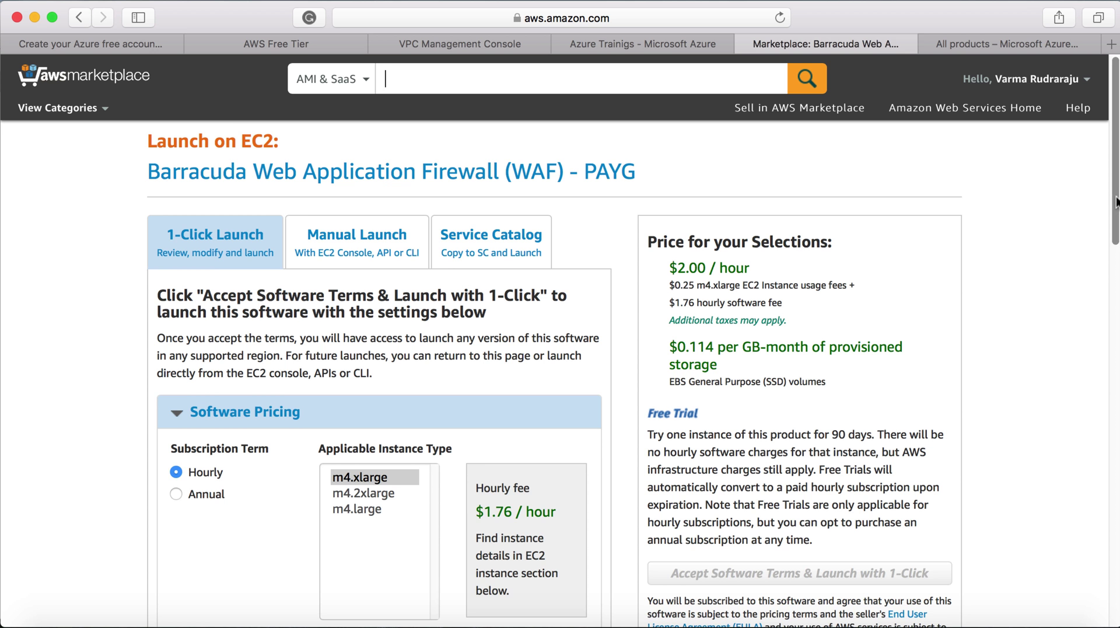
{"action": "left_click_drag", "start_coordinate": [1116, 201], "coordinate": [1116, 214]}
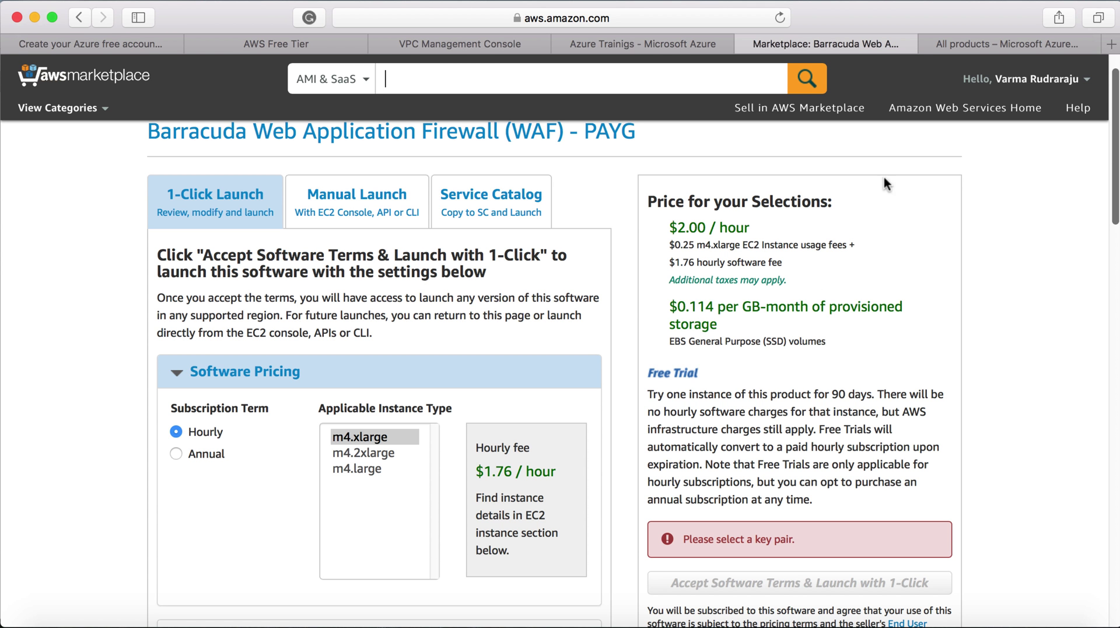
{"action": "left_click", "coordinate": [982, 44]}
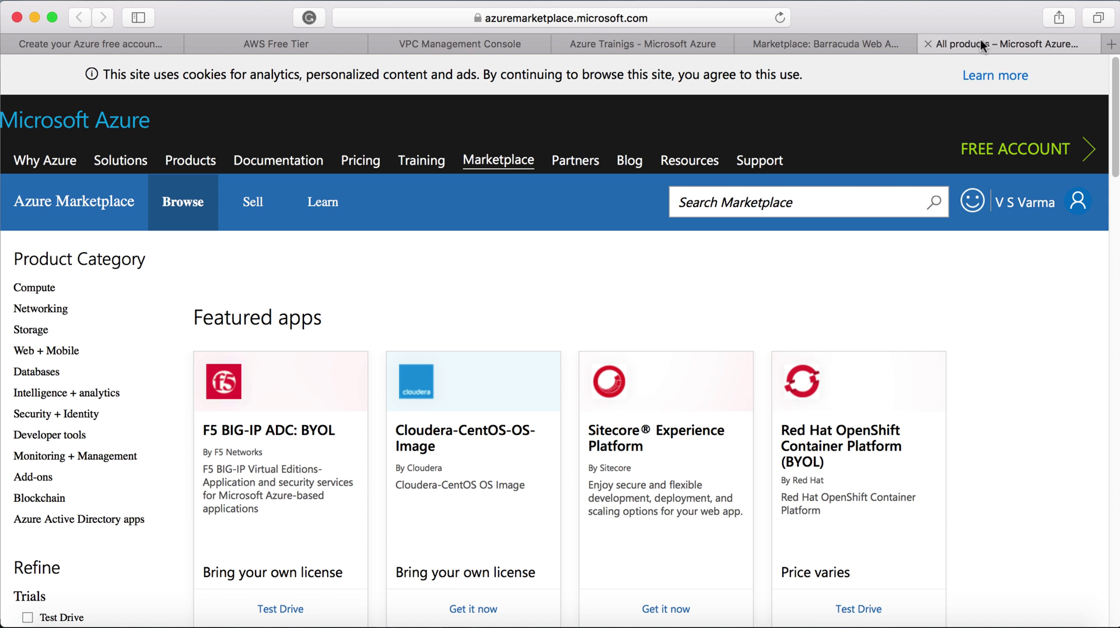
Step: Search the Azure Marketplace for 'barr' and start creating the Barracuda WAF PAYG virtual machine
{"action": "left_click", "coordinate": [661, 46]}
{"action": "left_click", "coordinate": [35, 146]}
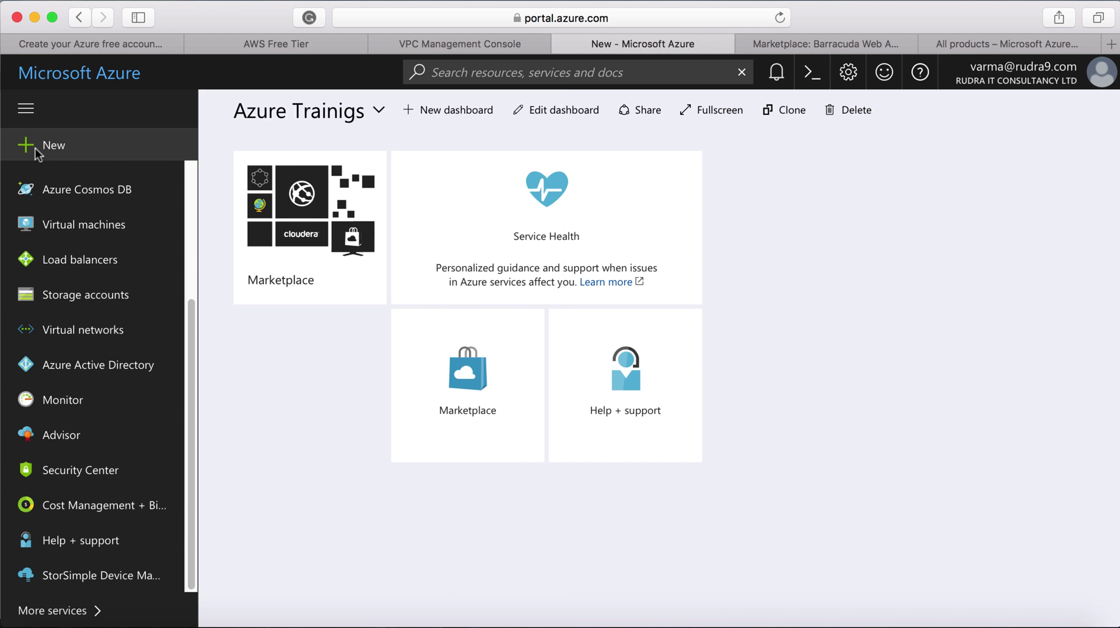
{"action": "type", "text": "barr"}
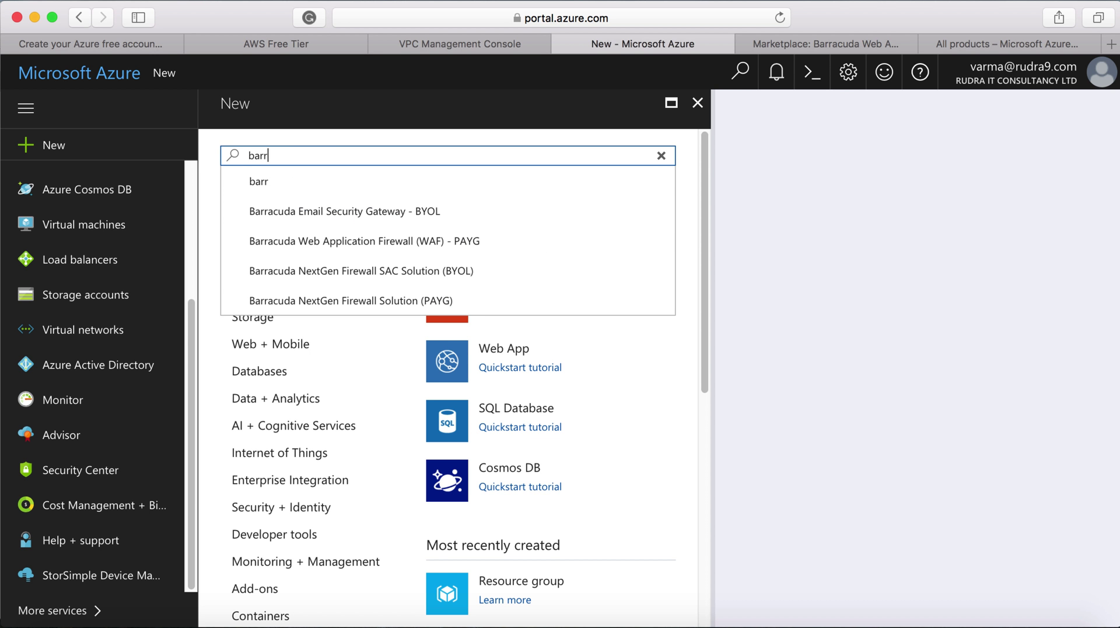
{"action": "left_click", "coordinate": [312, 241]}
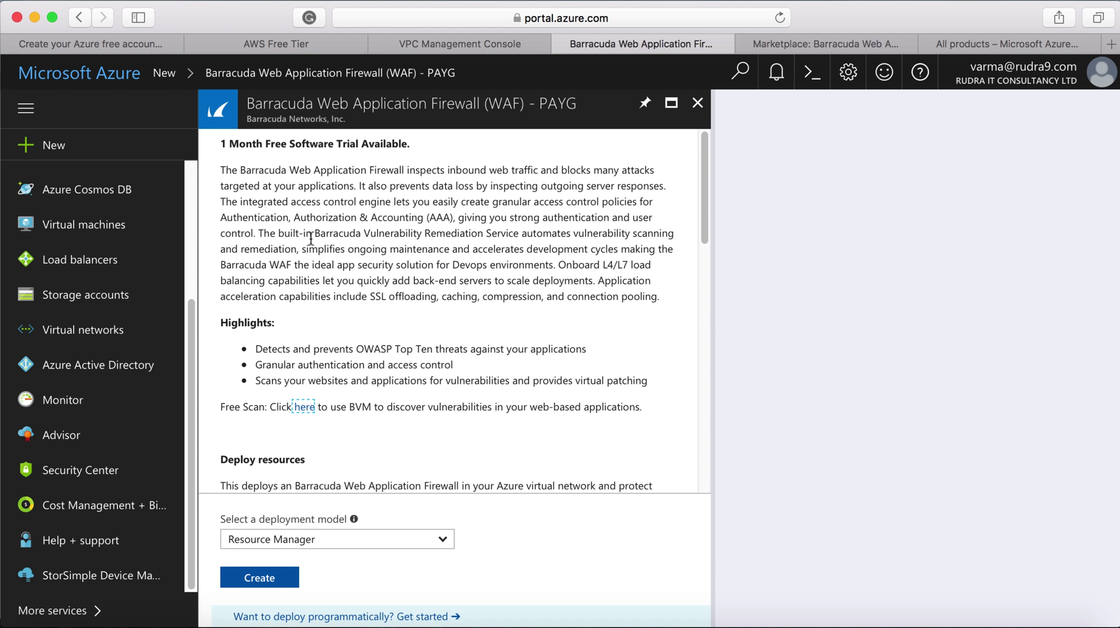
{"action": "left_click", "coordinate": [275, 573]}
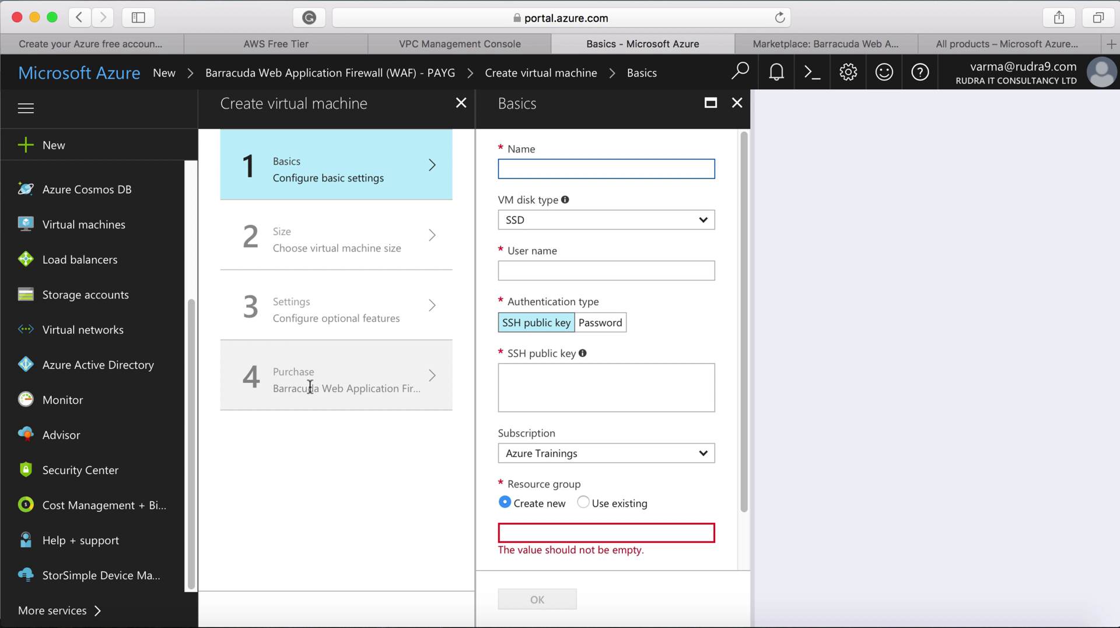
Step: Close the Create virtual machine wizard and the product blades to return to the Azure Trainigs dashboard
{"action": "left_click", "coordinate": [737, 102]}
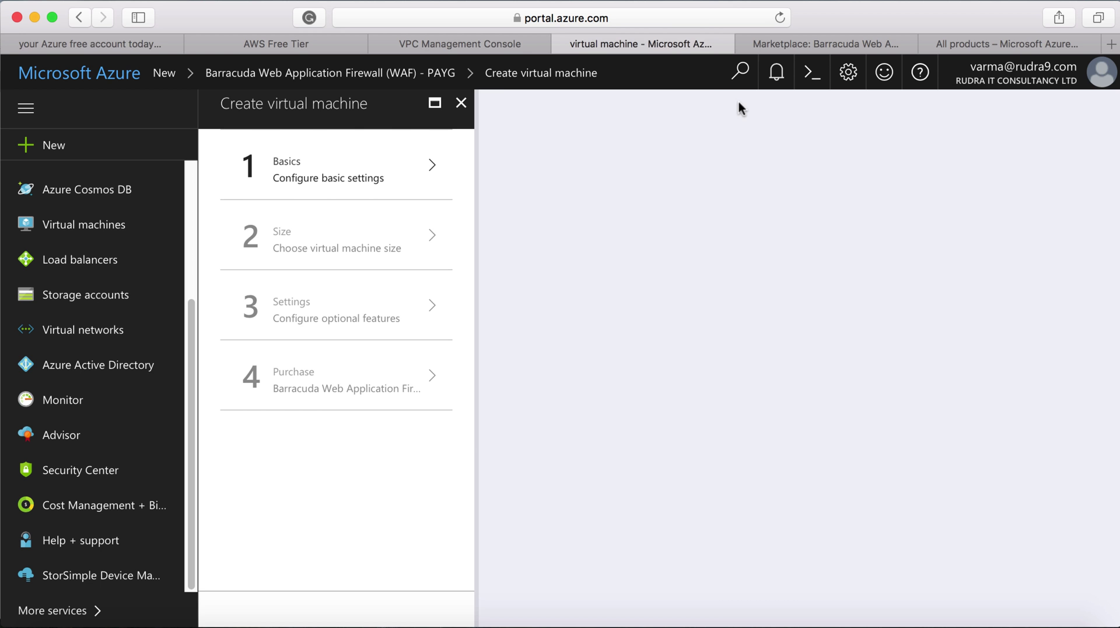
{"action": "left_click", "coordinate": [461, 105]}
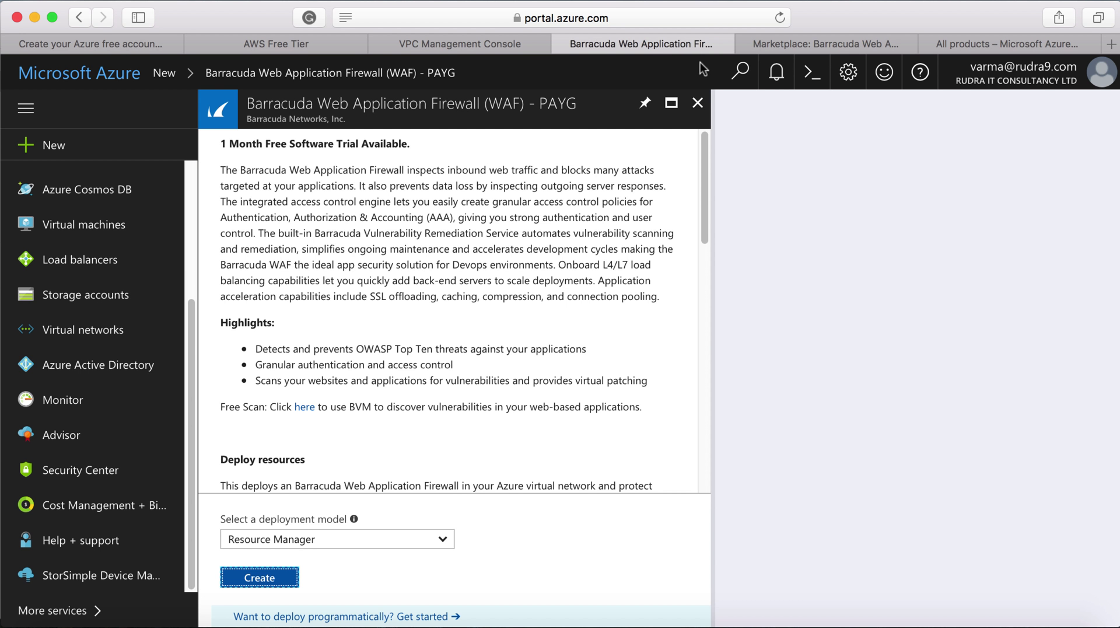
{"action": "left_click", "coordinate": [699, 105]}
{"action": "left_click", "coordinate": [699, 105]}
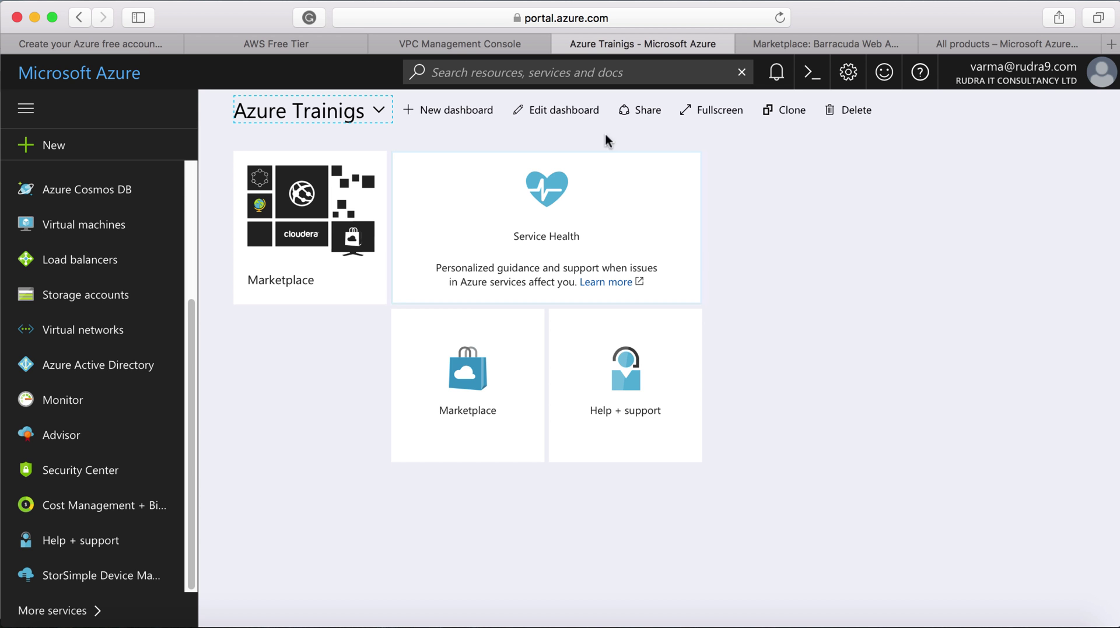
{"action": "left_click", "coordinate": [561, 112]}
{"action": "left_click_drag", "start_coordinate": [188, 279], "coordinate": [187, 239]}
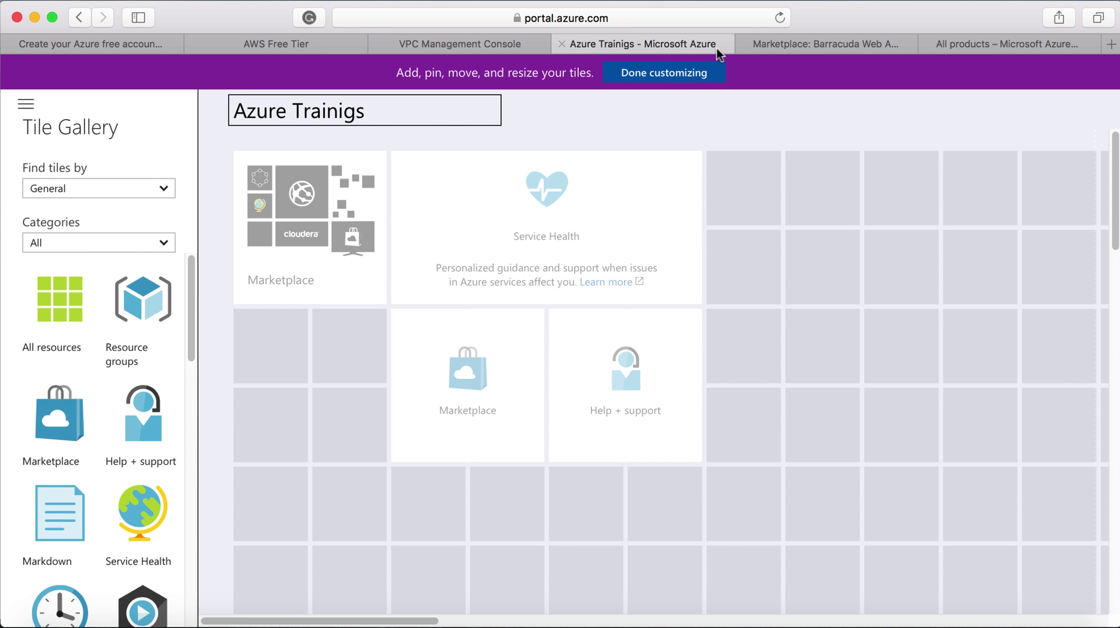
{"action": "left_click", "coordinate": [697, 73]}
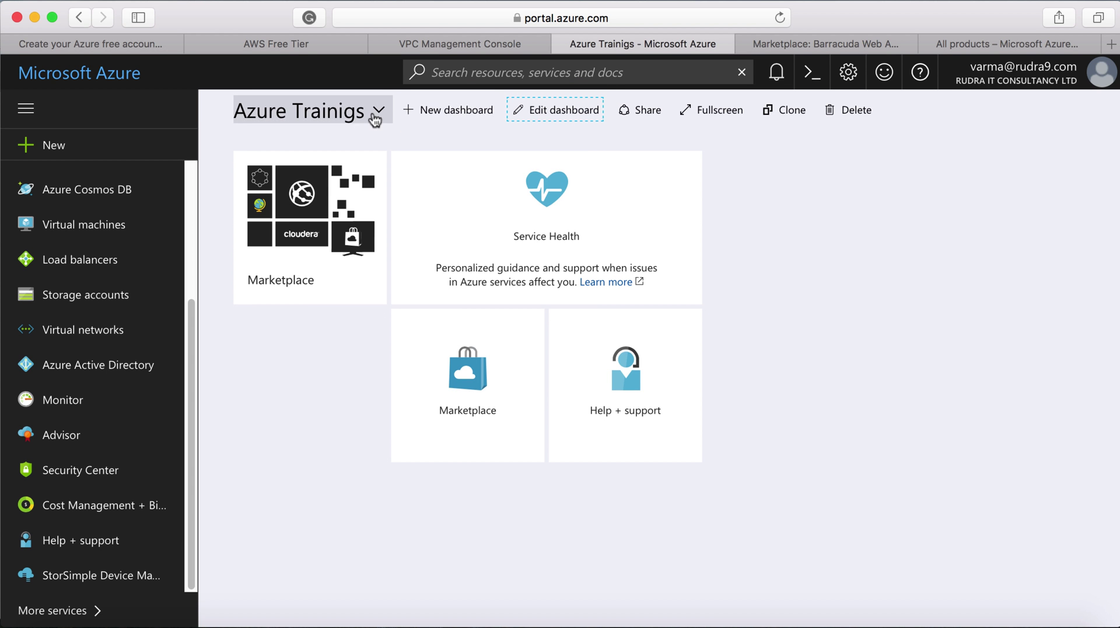
{"action": "left_click", "coordinate": [378, 114]}
{"action": "left_click", "coordinate": [380, 115]}
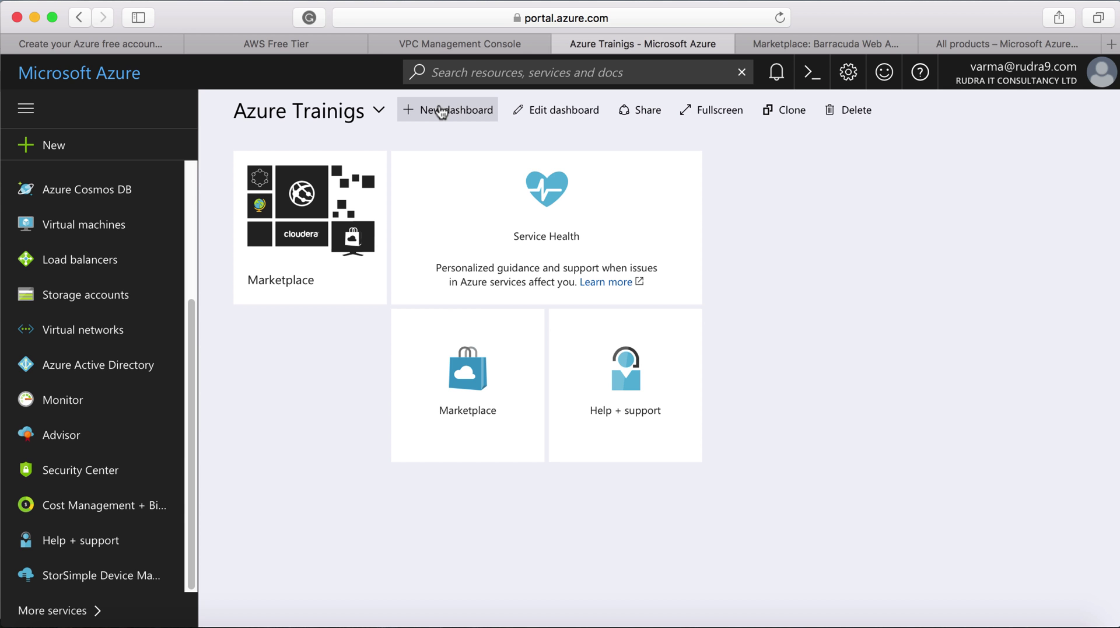
Step: Find CloudWatch via a 'cloud' service search, start a new dashboard, then return to the Azure tab
{"action": "left_click", "coordinate": [435, 50]}
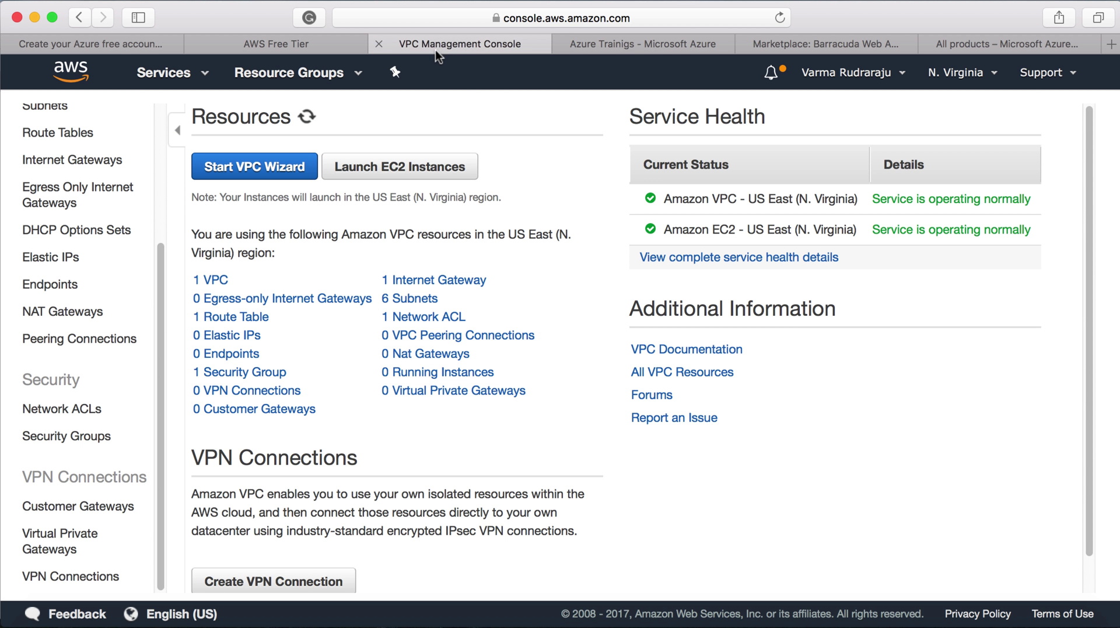
{"action": "left_click", "coordinate": [175, 72]}
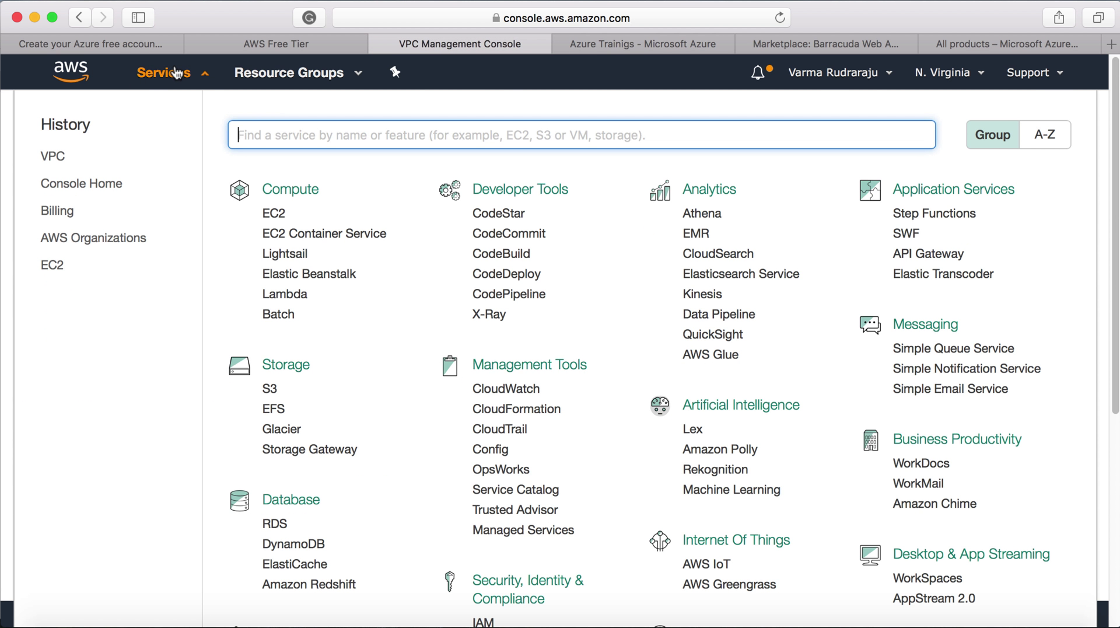
{"action": "type", "text": "cloud"}
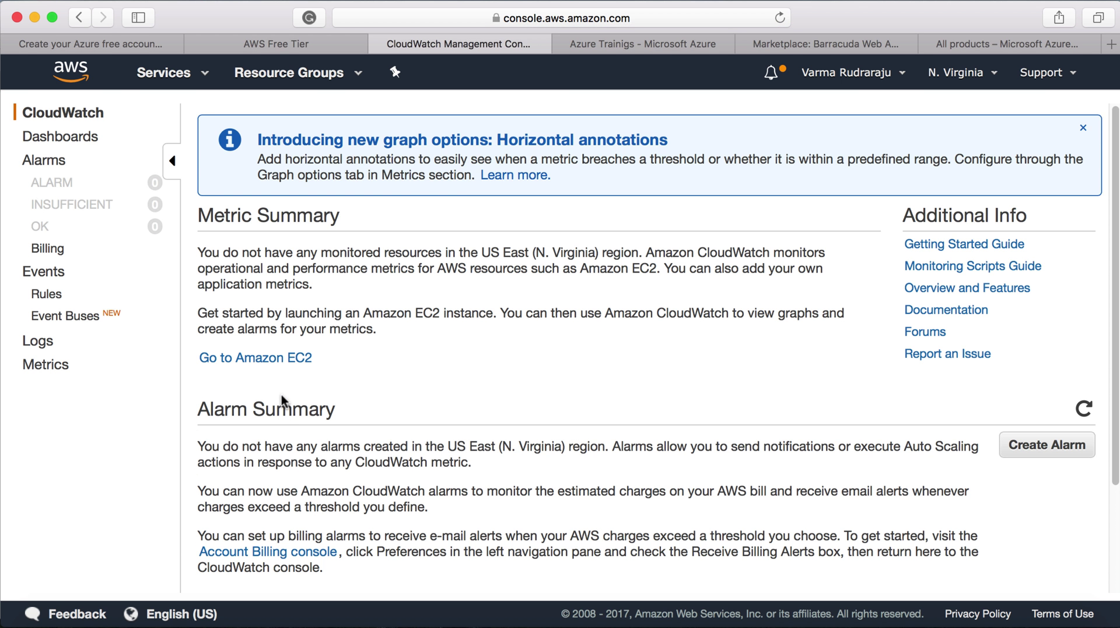
{"action": "left_click", "coordinate": [42, 137]}
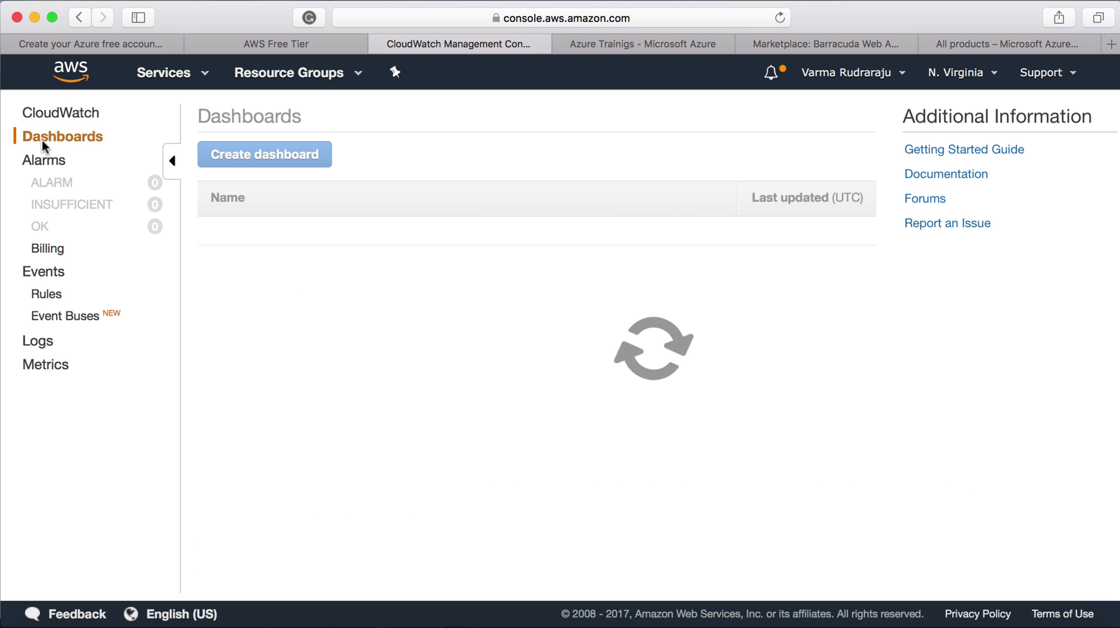
{"action": "left_click", "coordinate": [270, 158]}
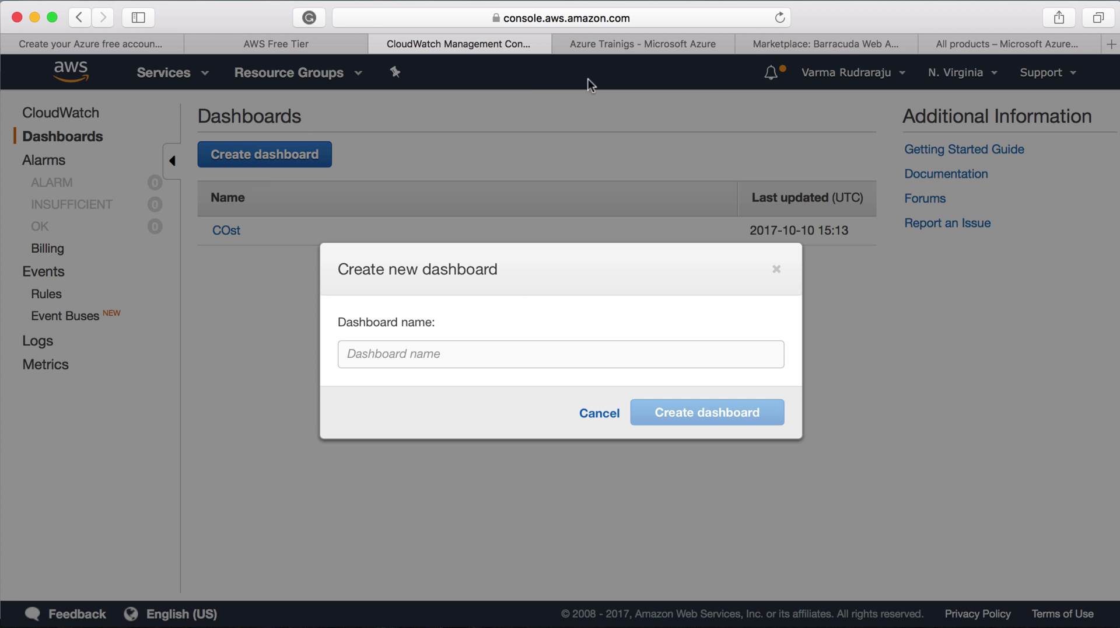
{"action": "left_click", "coordinate": [623, 45]}
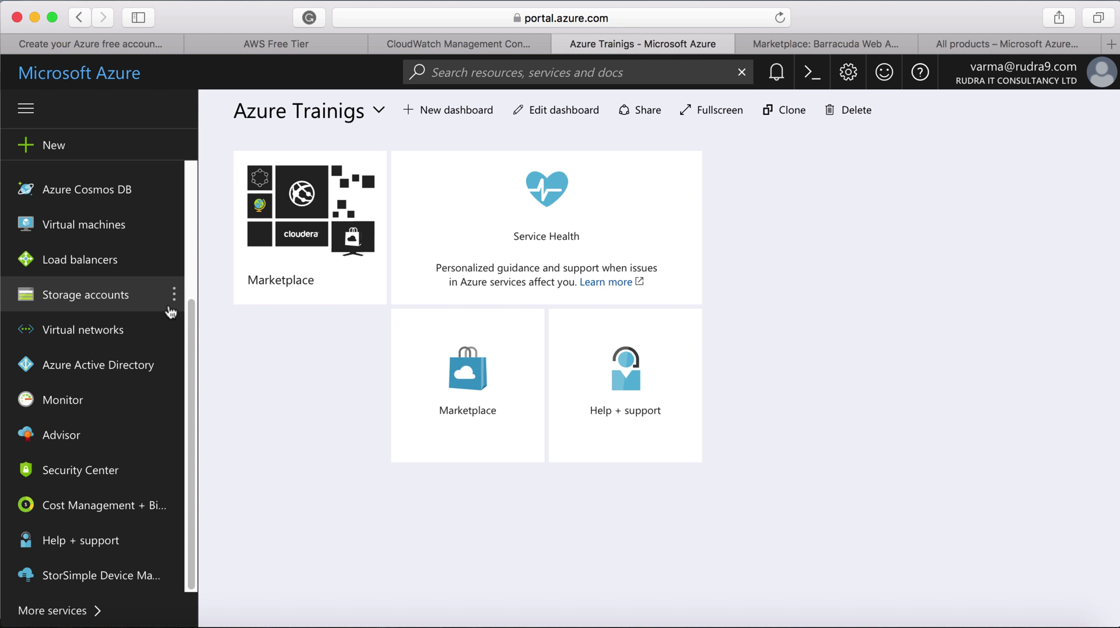
Step: Open Resource groups to see Integration (West Europe) and securitydata (East US)
{"action": "left_click_drag", "start_coordinate": [189, 329], "coordinate": [192, 163]}
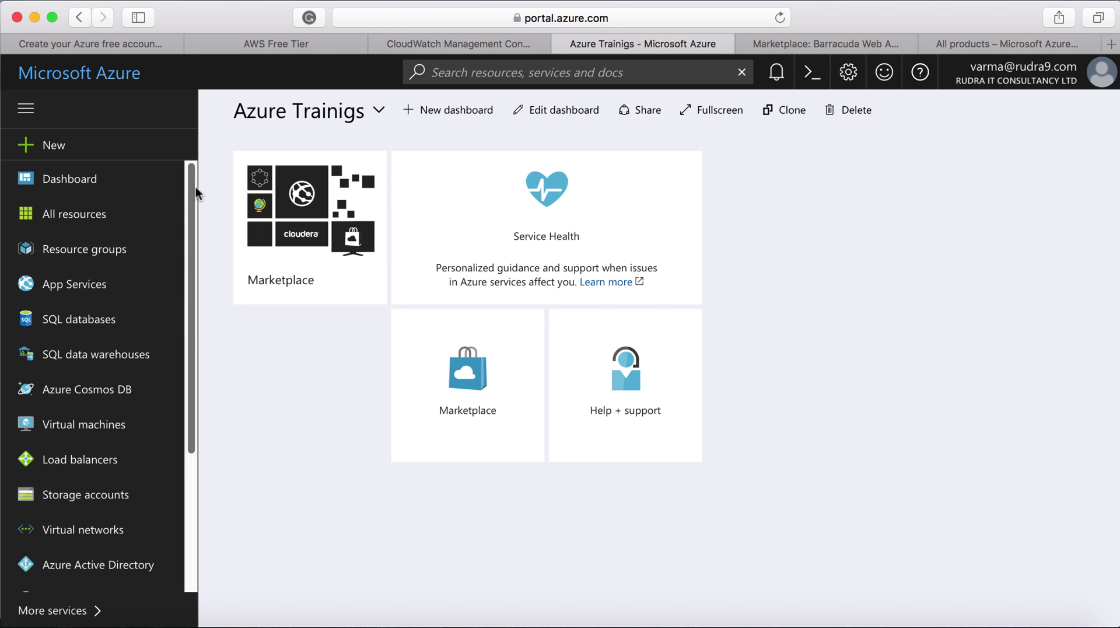
{"action": "left_click", "coordinate": [107, 249]}
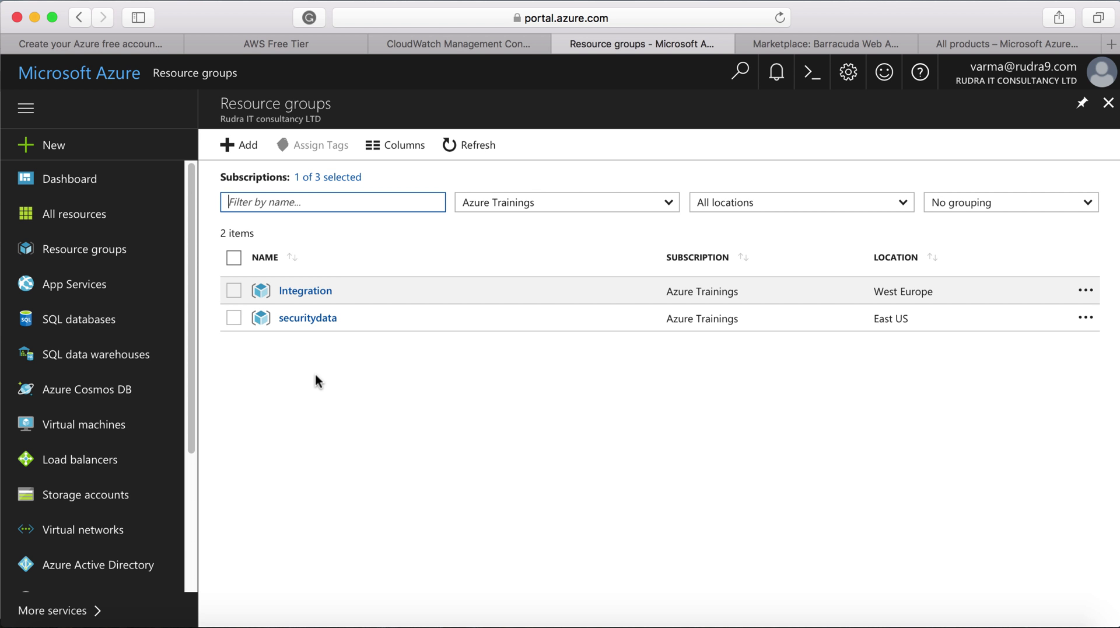
Step: Cancel the new CloudWatch dashboard and open the Create a Resource Group form with tag key Name
{"action": "left_click", "coordinate": [445, 42]}
{"action": "left_click", "coordinate": [597, 414]}
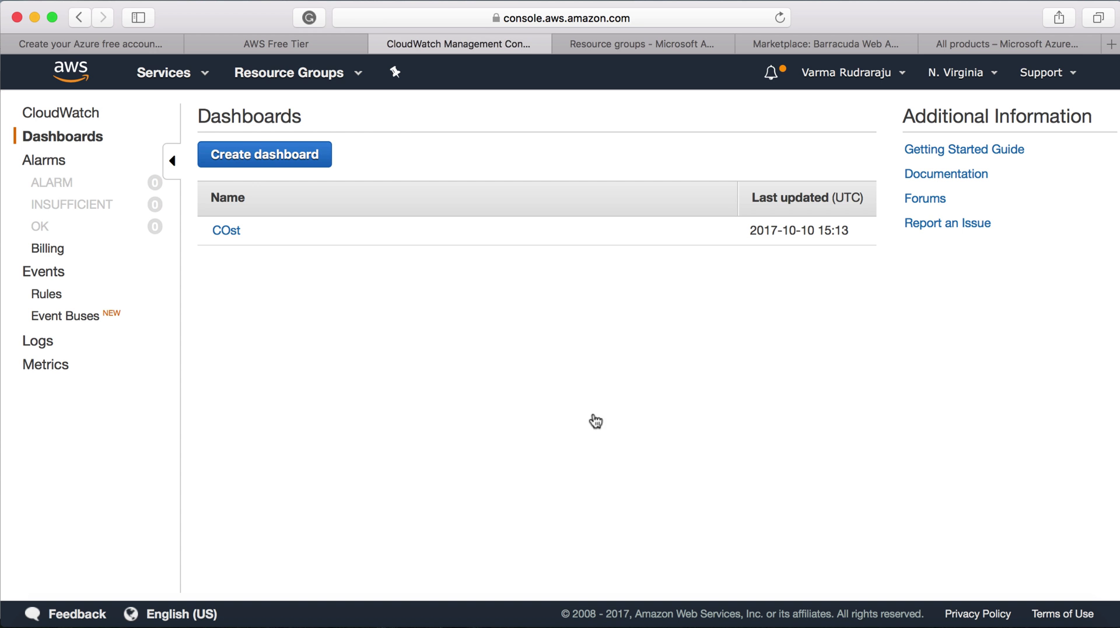
{"action": "left_click", "coordinate": [312, 85]}
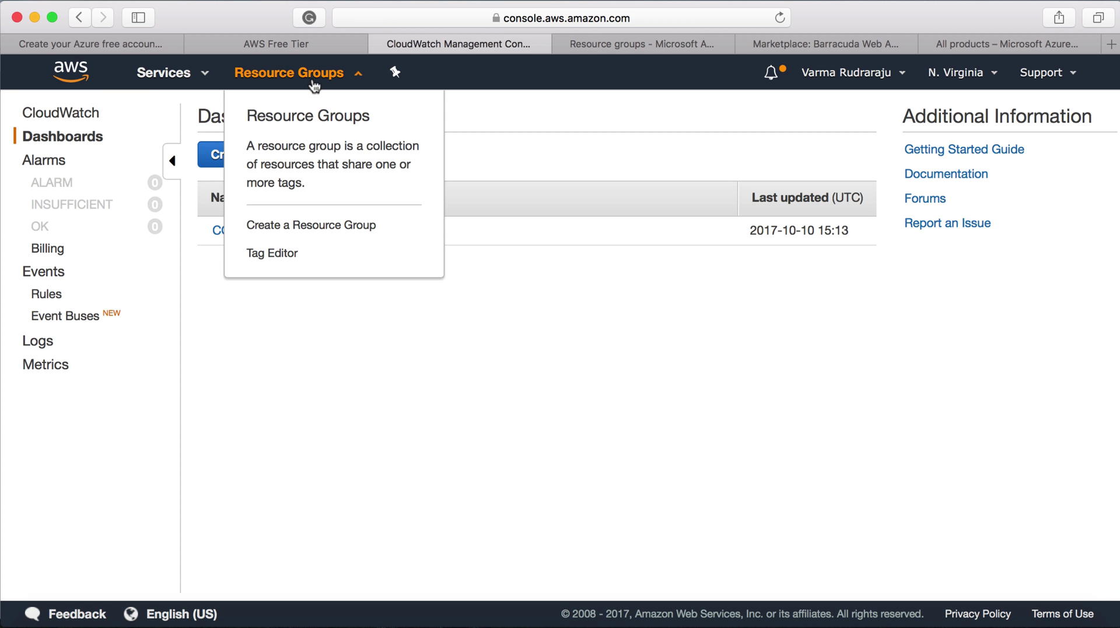
{"action": "left_click", "coordinate": [318, 226]}
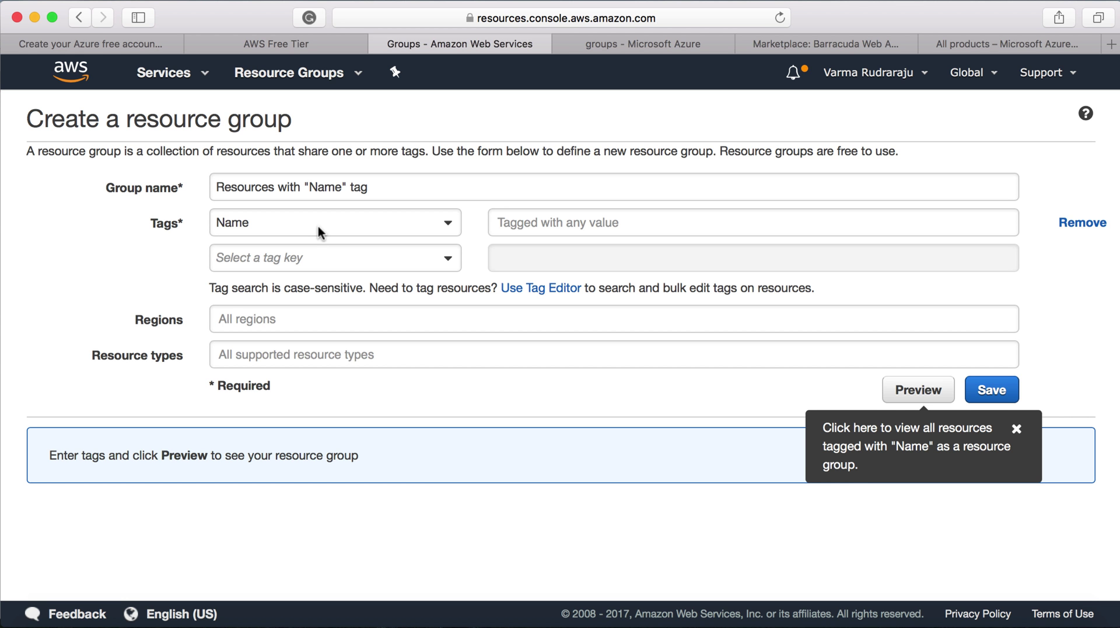
{"action": "left_click", "coordinate": [894, 73]}
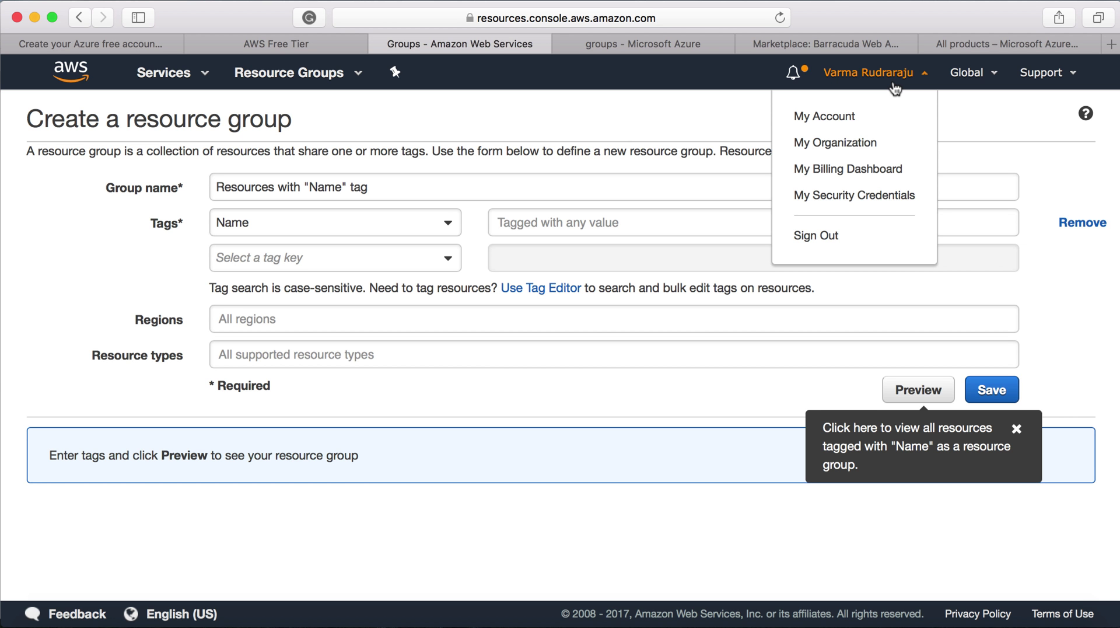
Step: Go to My Billing Dashboard and open Cost Explorer with its preconfigured views like Daily Spend View
{"action": "left_click", "coordinate": [871, 168]}
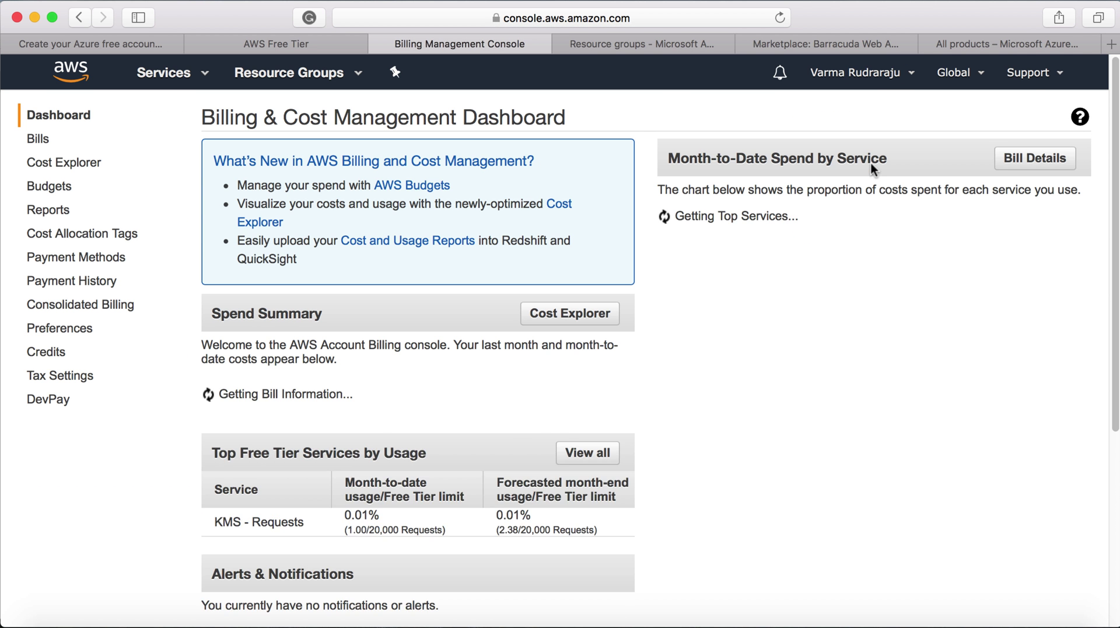
{"action": "left_click", "coordinate": [69, 163]}
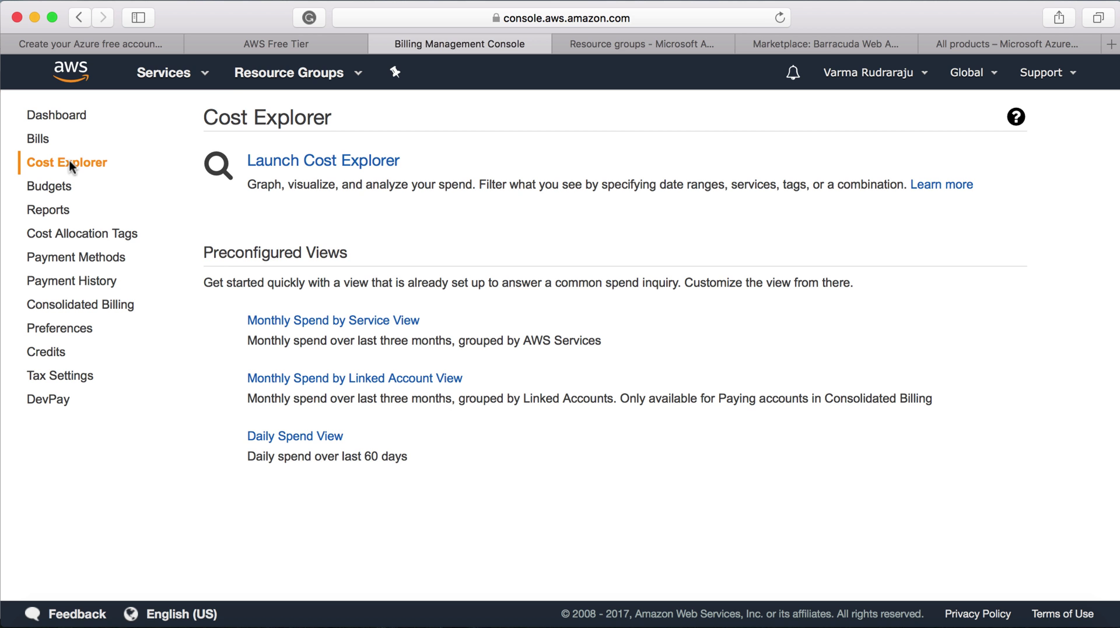
Step: Close Resource groups in the Azure Portal and search 'subscriptio' to open Subscriptions
{"action": "left_click", "coordinate": [602, 47]}
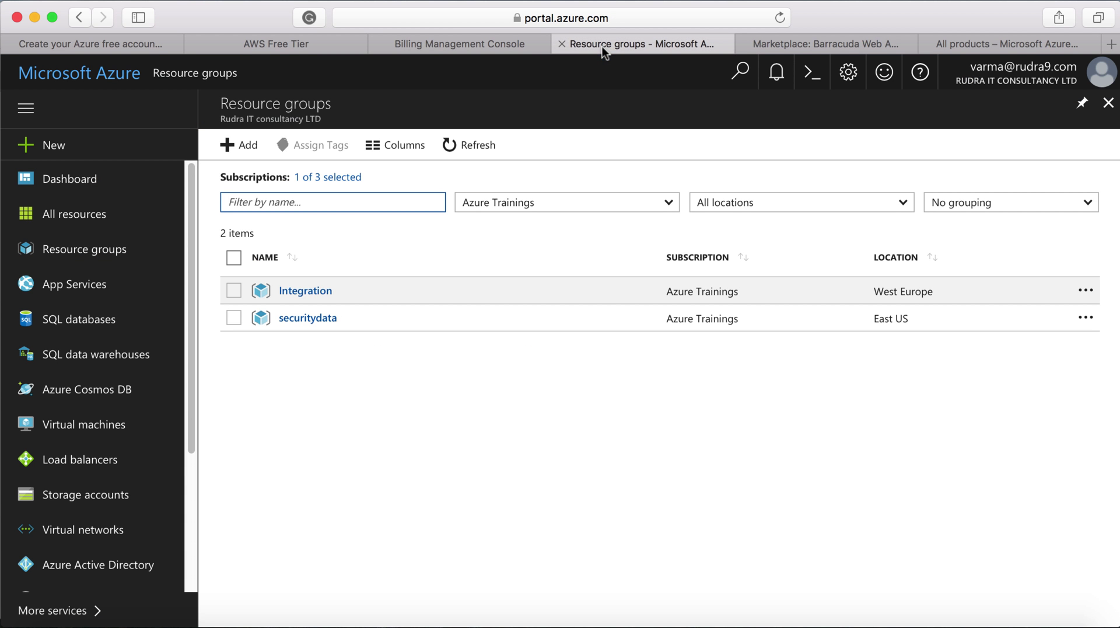
{"action": "left_click", "coordinate": [1107, 103]}
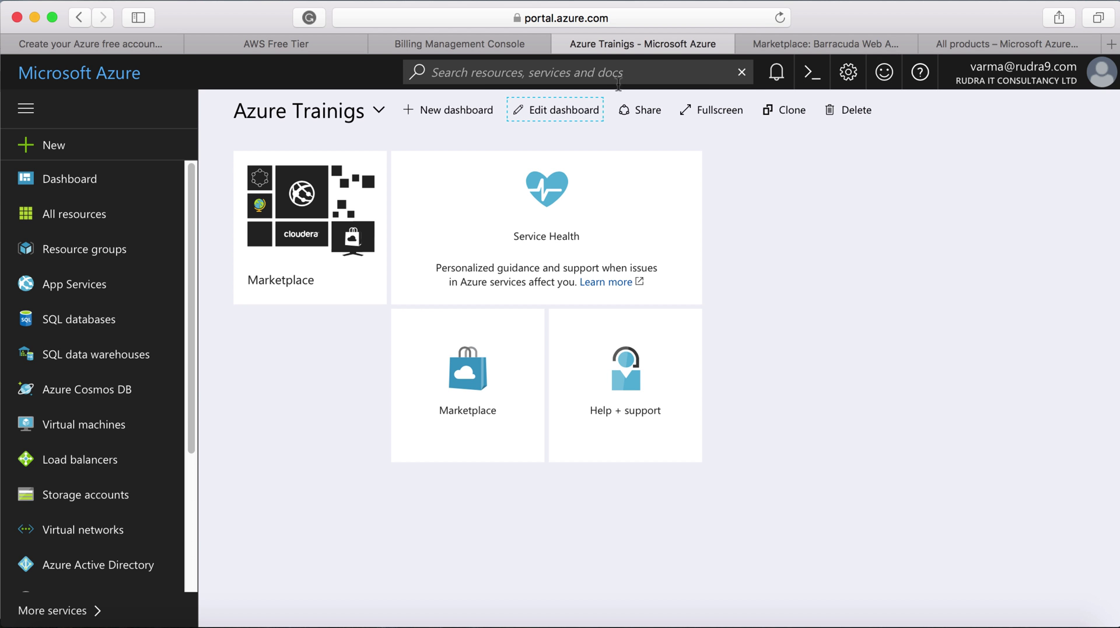
{"action": "left_click", "coordinate": [613, 78]}
{"action": "type", "text": "subscriptio"}
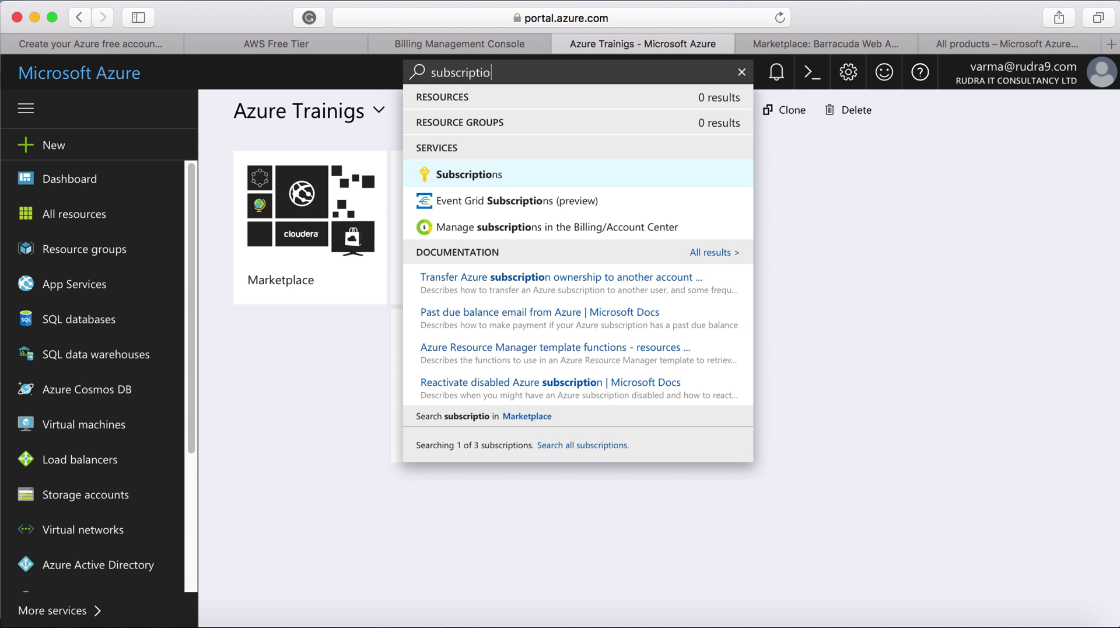
{"action": "left_click", "coordinate": [537, 173]}
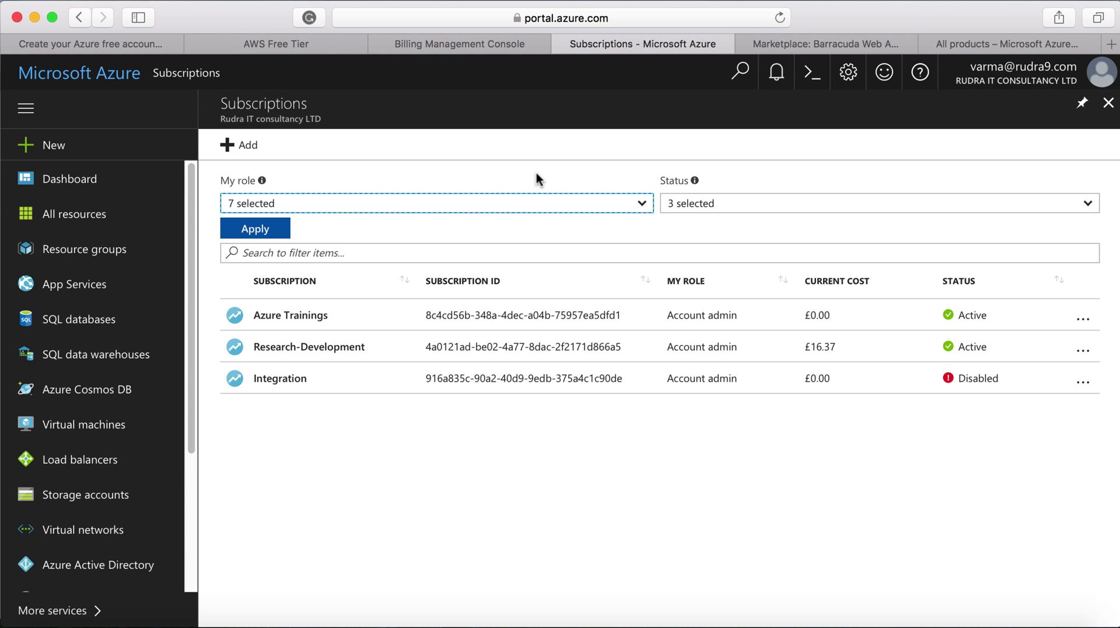
Step: Open the Azure Trainings subscription and inspect its Costs by resource chart
{"action": "left_click", "coordinate": [305, 315]}
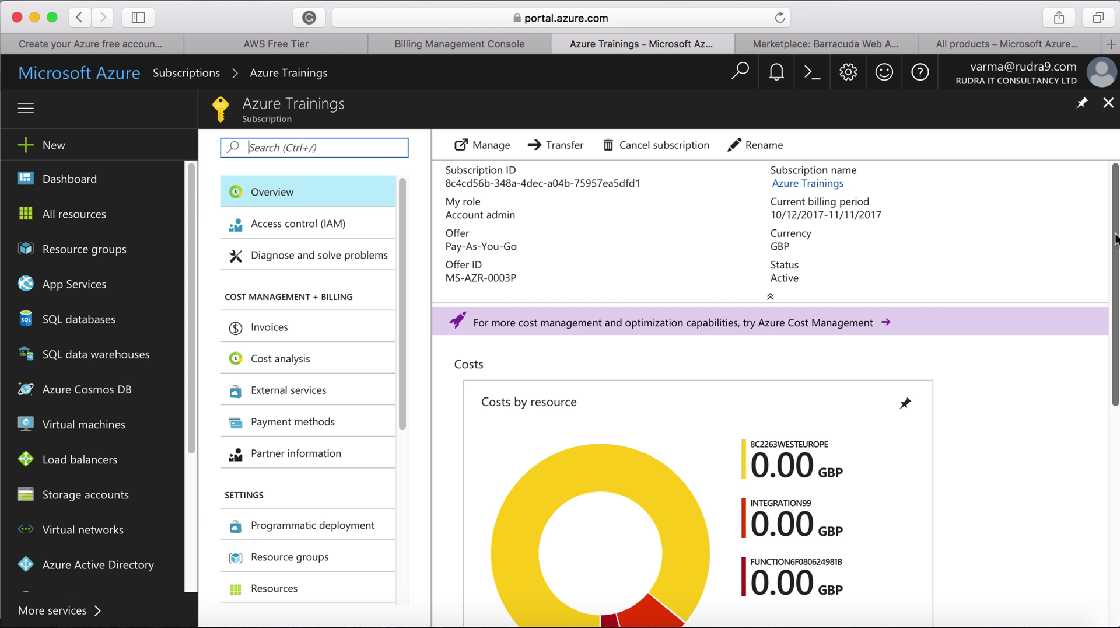
{"action": "left_click_drag", "start_coordinate": [1115, 239], "coordinate": [1107, 356]}
{"action": "left_click", "coordinate": [671, 328]}
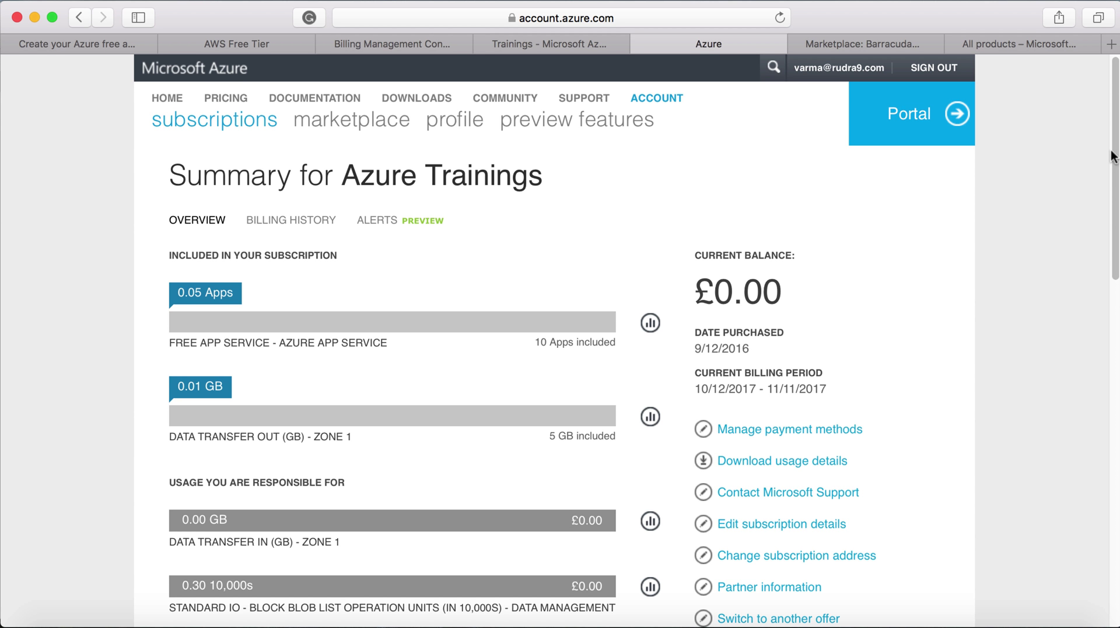
Step: Review the Azure Trainings usage charges, then show its spending ALERTS page
{"action": "scroll", "coordinate": [1116, 166], "scroll_direction": "down", "scroll_amount": 1}
{"action": "scroll", "coordinate": [1117, 166], "scroll_direction": "down", "scroll_amount": 3}
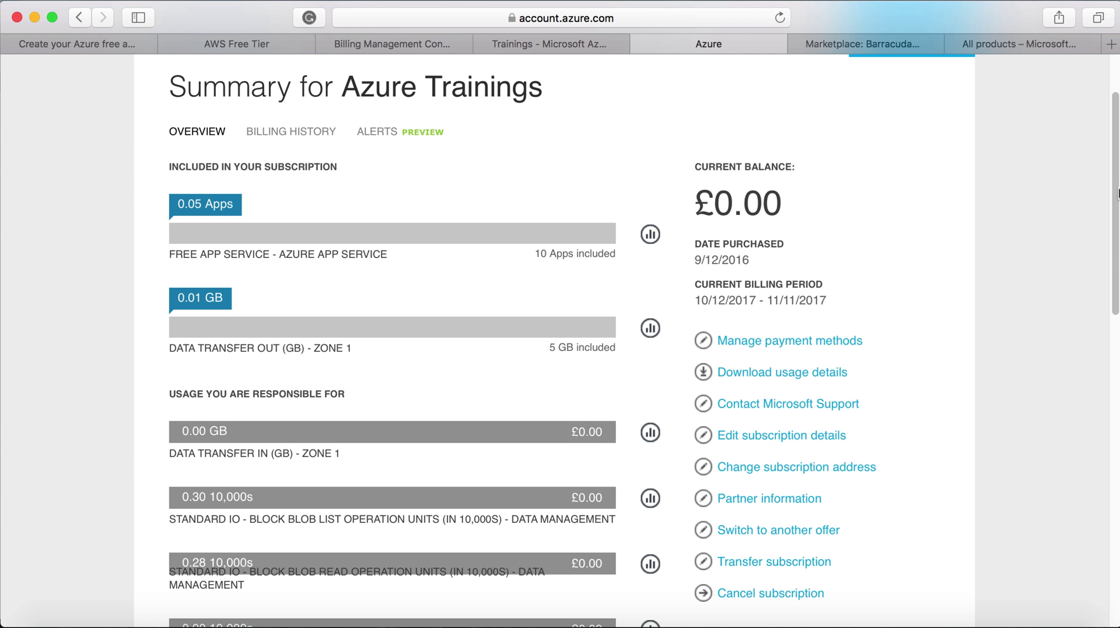
{"action": "scroll", "coordinate": [1117, 195], "scroll_direction": "down", "scroll_amount": 1}
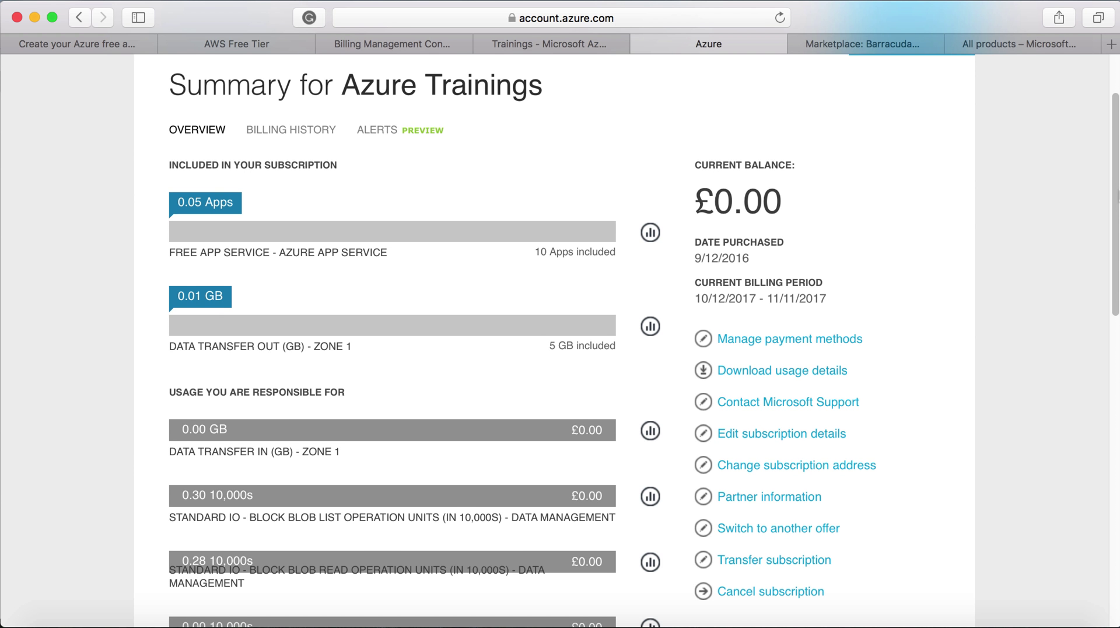
{"action": "scroll", "coordinate": [1116, 190], "scroll_direction": "up", "scroll_amount": 1}
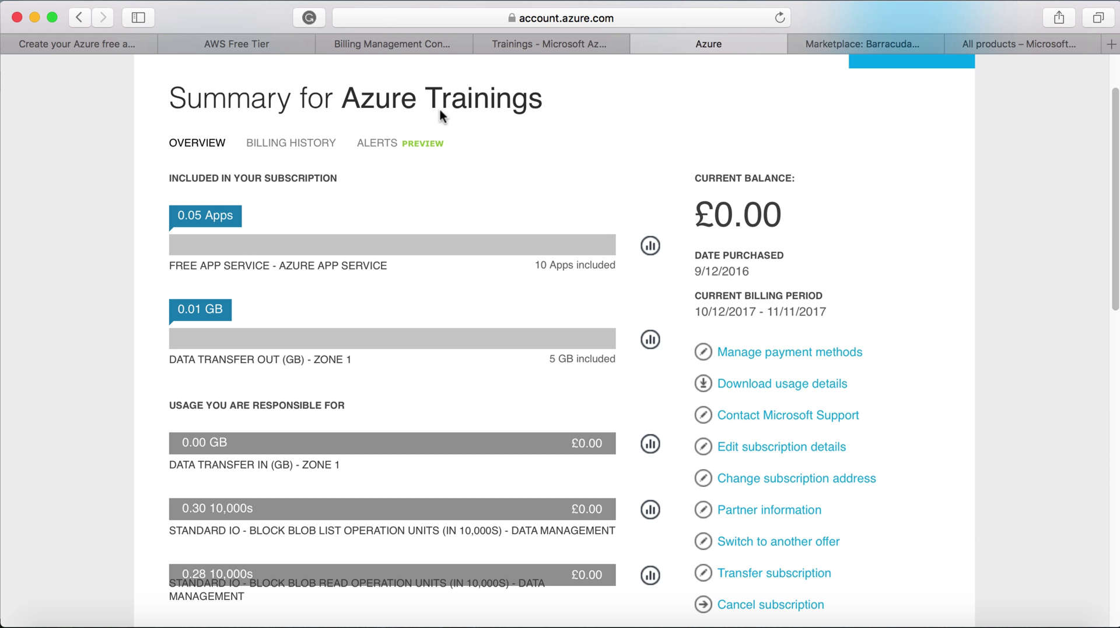
{"action": "left_click", "coordinate": [388, 143]}
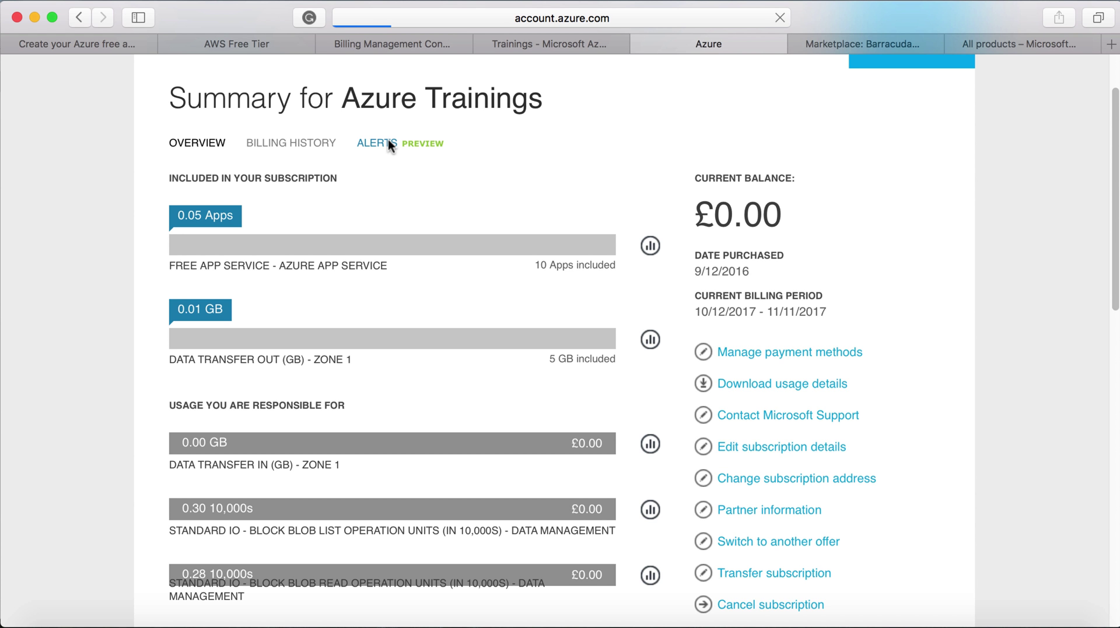